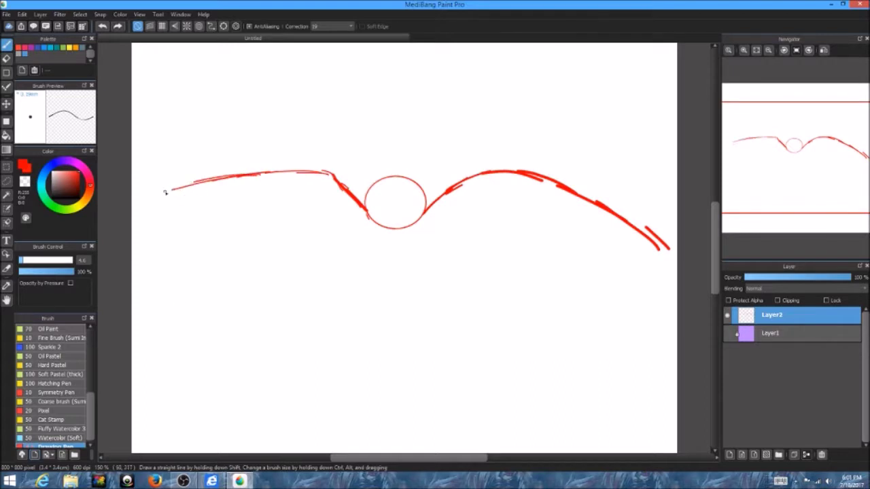
Sketch the ends, lower edges and inner fold lines of both wings in red.
drag(165, 191, 288, 257)
mouse_move(495, 172)
mouse_down()
mouse_move(511, 270)
mouse_move(459, 308)
mouse_up()
drag(667, 248, 623, 274)
drag(518, 269, 570, 302)
drag(549, 286, 658, 252)
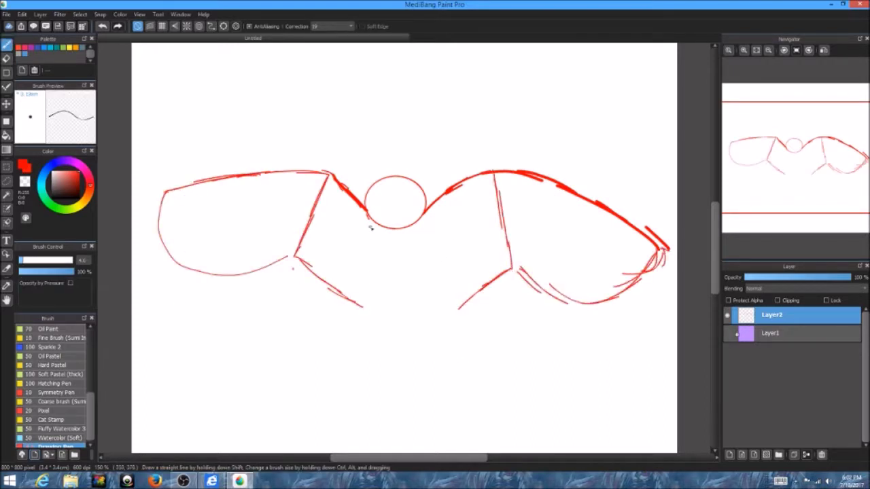
Sketch the owl's long body, legs and flared tail in red and add a rounded face inside the head circle.
drag(367, 204, 355, 355)
drag(353, 316, 466, 320)
drag(390, 311, 388, 374)
drag(425, 317, 424, 374)
drag(428, 209, 428, 311)
drag(374, 293, 386, 324)
key(Delete)
key(ctrl+z)
mouse_move(394, 189)
mouse_down()
mouse_move(419, 216)
mouse_move(382, 218)
mouse_move(406, 205)
mouse_up()
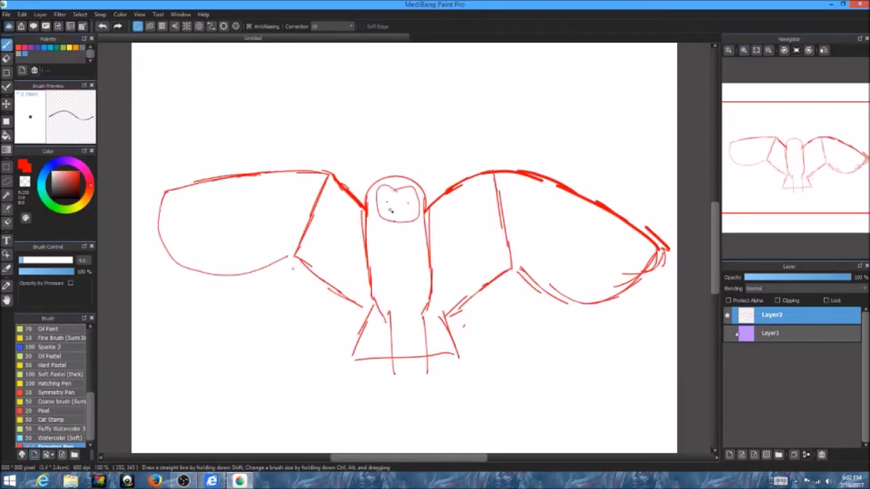
Add a new layer above the red sketch, lower the sketch layer's opacity, and choose blue for the refined drawing.
key(ctrl+shift+n)
click(770, 333)
drag(850, 278, 775, 277)
click(772, 315)
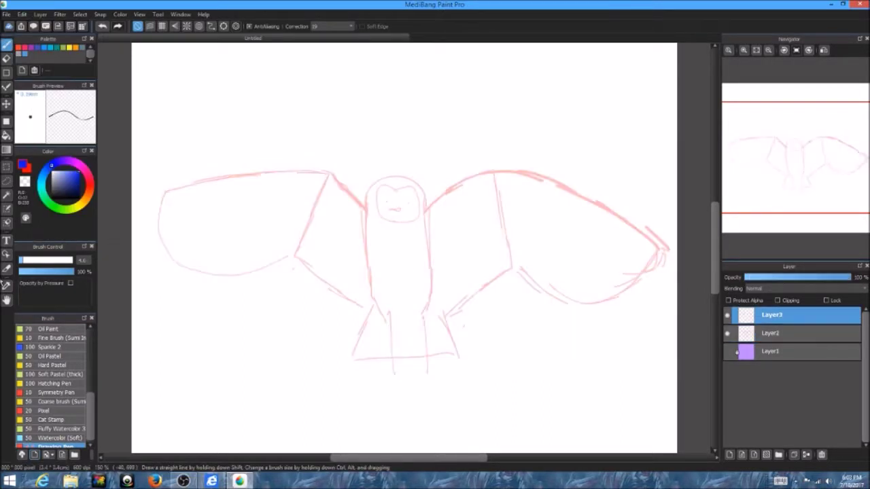
Outline the owl's head, body and upper legs in blue over the faded red sketch.
mouse_move(368, 269)
mouse_down()
mouse_move(429, 231)
mouse_move(429, 252)
mouse_up()
drag(378, 179, 427, 177)
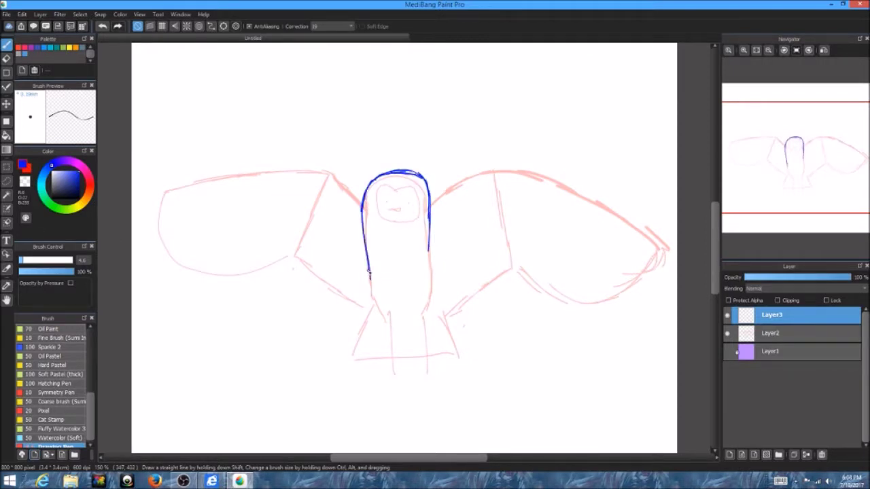
drag(370, 274, 385, 340)
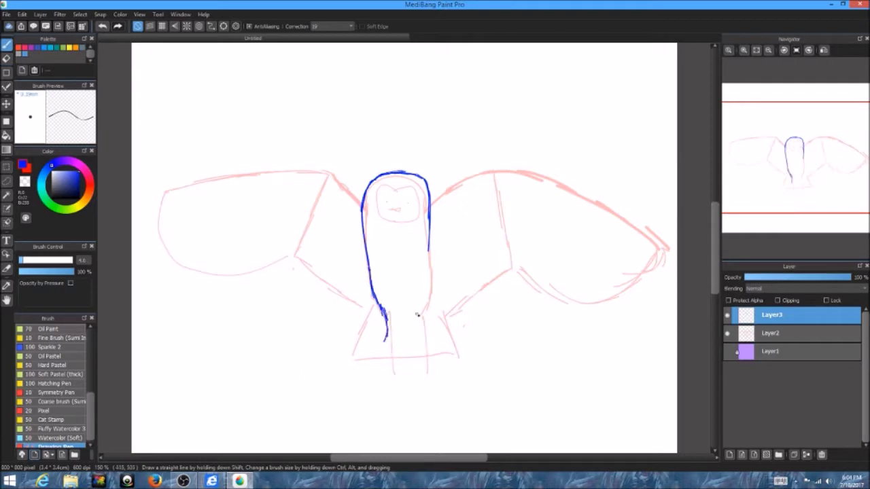
mouse_move(420, 314)
mouse_down()
mouse_move(426, 344)
mouse_move(429, 272)
mouse_up()
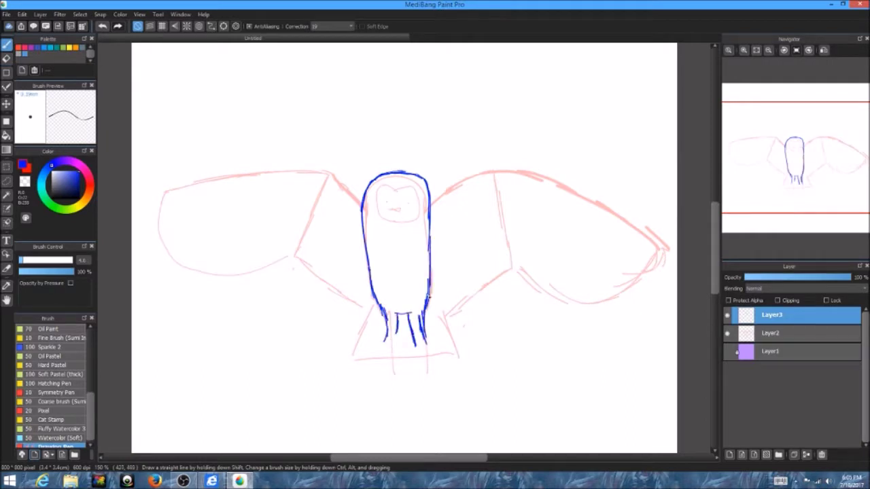
Draw the feet with talons and the flared tail in blue, cleaning up stray lines around them.
drag(426, 332, 431, 354)
mouse_move(414, 339)
mouse_down()
mouse_move(417, 368)
mouse_move(457, 363)
mouse_up()
drag(382, 302, 360, 361)
drag(433, 291, 462, 354)
drag(358, 364, 463, 344)
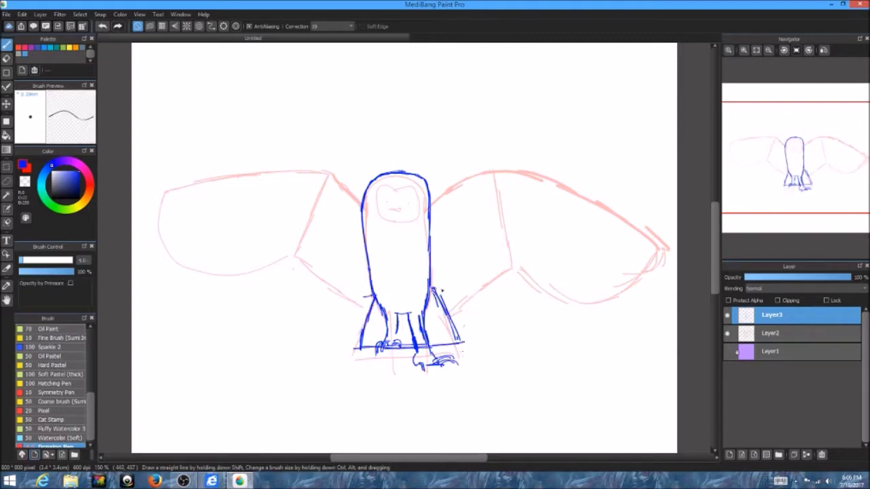
key(e)
key(h)
key(b)
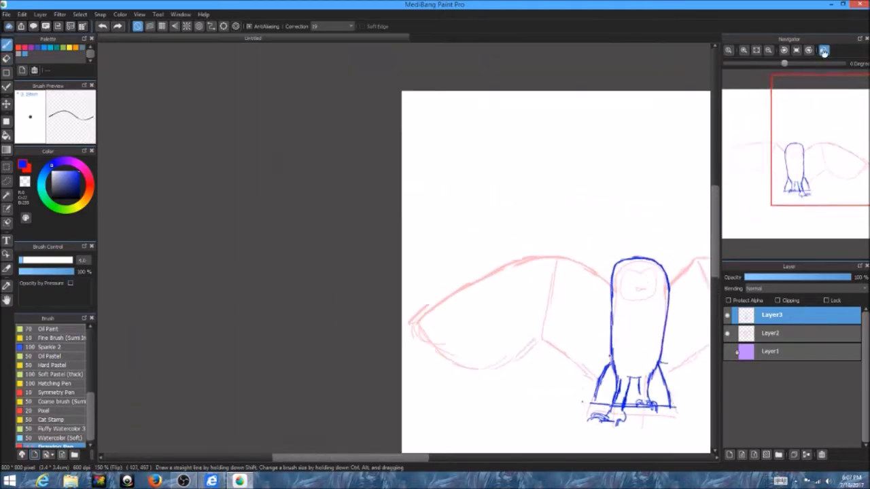
Draw the heart-shaped face in blue with two dark slanted eyes and a small pointed beak, checking symmetry in a mirrored view.
key(h)
scroll(442, 452, up, 2)
scroll(442, 452, right, 2)
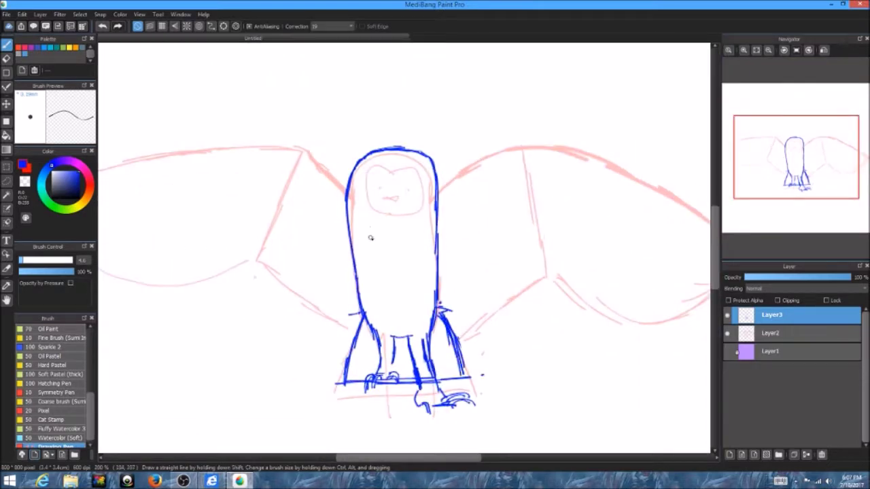
mouse_move(422, 176)
mouse_down()
mouse_move(428, 203)
mouse_move(405, 224)
mouse_up()
key(h)
mouse_move(450, 173)
mouse_down()
mouse_move(437, 228)
mouse_move(418, 221)
mouse_move(419, 241)
mouse_move(436, 224)
mouse_up()
click(824, 50)
mouse_move(364, 176)
mouse_down()
mouse_move(427, 170)
mouse_move(405, 199)
mouse_move(416, 195)
mouse_up()
click(823, 50)
key(ctrl+z)
click(58, 389)
key(ctrl+z)
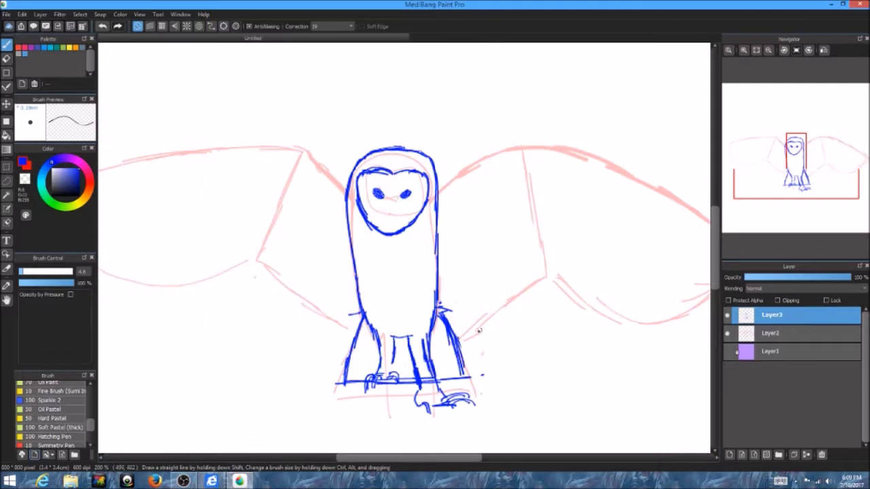
mouse_move(397, 197)
mouse_down()
mouse_move(408, 205)
mouse_move(393, 219)
mouse_up()
Outline the owl's right-hand wing in blue, from the shoulder around the tip and back to the tail.
mouse_move(438, 196)
mouse_down()
mouse_move(478, 157)
mouse_move(544, 144)
mouse_up()
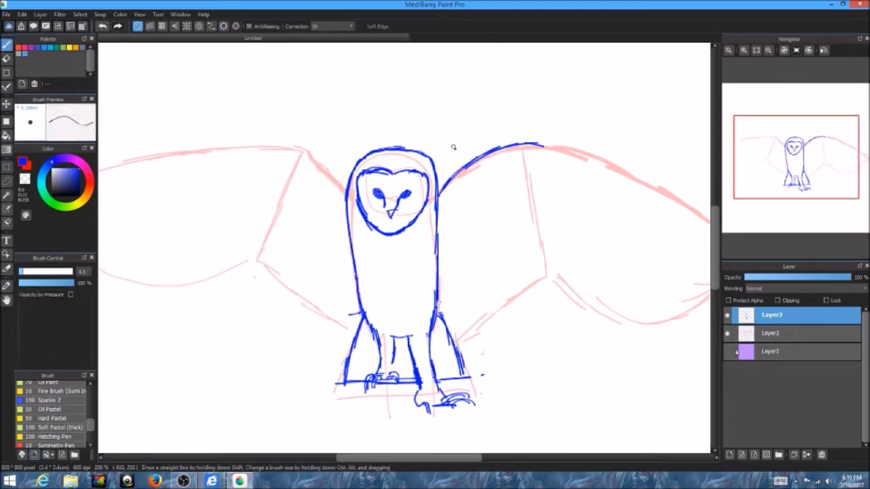
key(h)
mouse_move(350, 145)
mouse_down()
mouse_move(160, 234)
mouse_move(178, 294)
mouse_move(337, 275)
mouse_up()
key(ctrl+z)
mouse_move(204, 297)
mouse_down()
mouse_move(348, 268)
mouse_move(337, 261)
mouse_move(382, 270)
mouse_move(442, 314)
mouse_up()
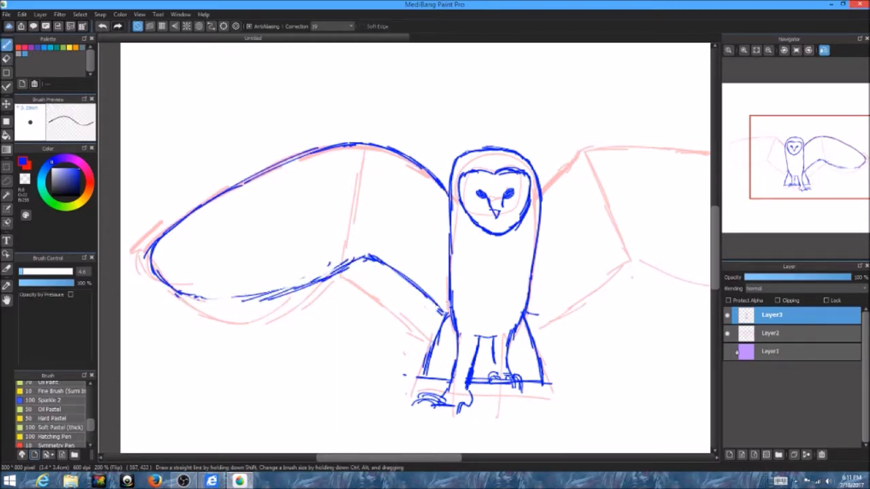
Outline the owl's left-hand wing in blue, erasing and redrawing its upper and lower edges.
key(h)
drag(263, 195, 234, 145)
mouse_move(233, 145)
mouse_down()
mouse_move(384, 144)
mouse_move(239, 154)
mouse_up()
mouse_move(346, 138)
mouse_down()
mouse_move(174, 164)
mouse_move(202, 261)
mouse_move(327, 251)
mouse_up()
key(e)
mouse_move(160, 183)
mouse_down()
mouse_move(178, 257)
mouse_move(184, 213)
mouse_move(282, 261)
mouse_up()
key(b)
key(e)
mouse_move(231, 265)
mouse_down()
mouse_move(326, 253)
mouse_move(373, 289)
mouse_up()
key(b)
drag(355, 264, 416, 314)
mouse_move(378, 145)
mouse_down()
mouse_move(412, 159)
mouse_move(415, 188)
mouse_up()
Try sketching magenta feather tips along the end and lower edge of the left-hand wing, and erase them.
scroll(415, 188, down, 1)
scroll(163, 189, up, 1)
drag(158, 179, 172, 198)
key(ctrl+z)
alt+click(152, 197)
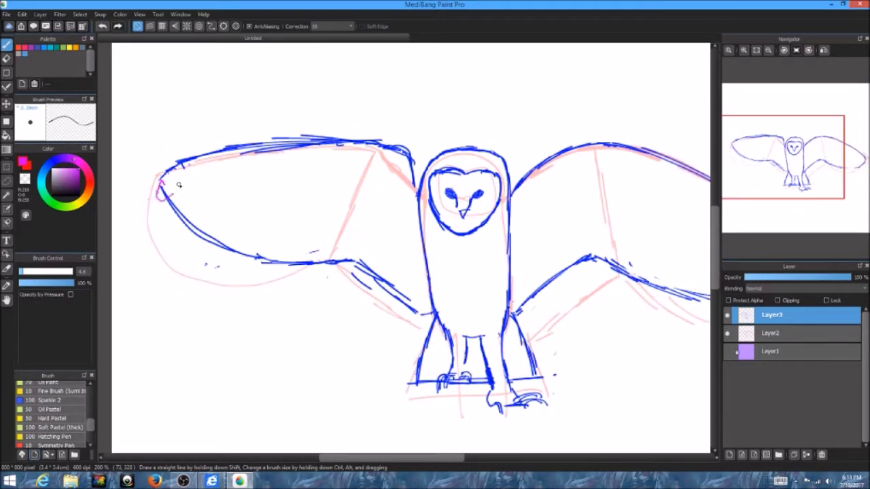
mouse_move(151, 175)
mouse_down()
mouse_move(213, 246)
mouse_move(299, 265)
mouse_move(352, 261)
mouse_up()
key(e)
mouse_move(268, 237)
mouse_down()
mouse_move(231, 253)
mouse_move(183, 224)
mouse_move(149, 177)
mouse_up()
Add a new layer, try a curved magenta stroke under the beak, and undo the stroke.
key(ctrl+shift+n)
key(b)
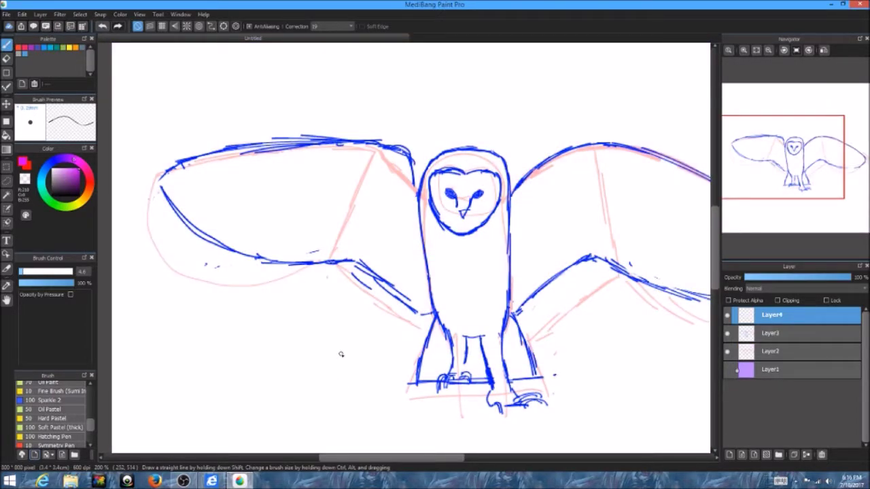
drag(443, 211, 484, 209)
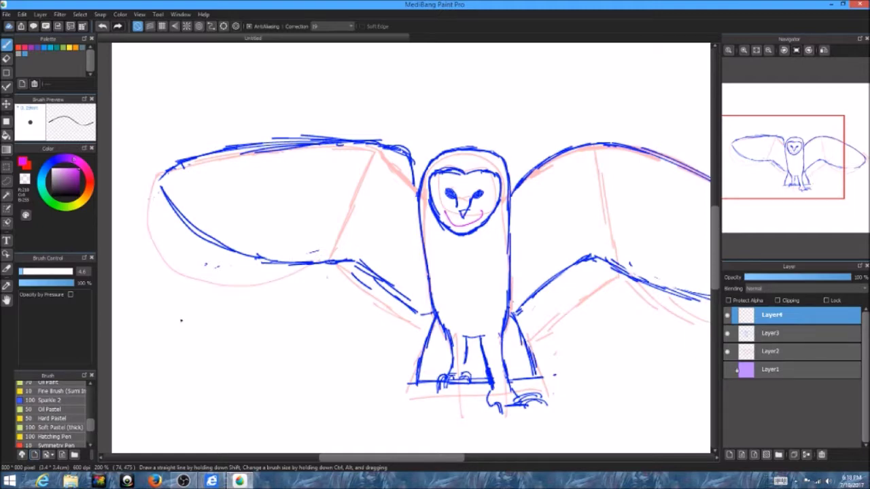
key(ctrl+z)
Write "hold up" with a smiley face in magenta above the owl, and erase it.
mouse_move(344, 71)
mouse_down()
mouse_move(367, 108)
mouse_move(379, 92)
mouse_up()
drag(401, 68, 402, 109)
drag(421, 70, 425, 102)
drag(453, 85, 468, 87)
drag(484, 88, 484, 135)
drag(535, 96, 568, 87)
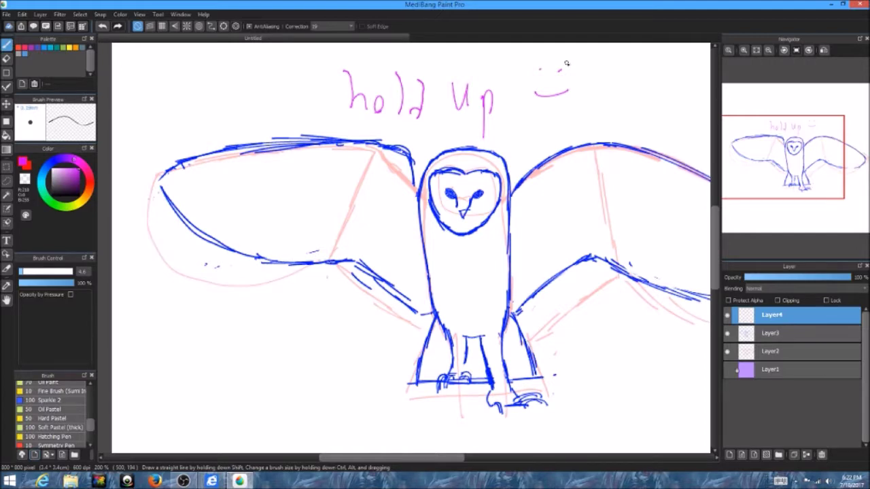
key(e)
mouse_move(347, 89)
mouse_down()
mouse_move(408, 111)
mouse_move(564, 85)
mouse_up()
key(b)
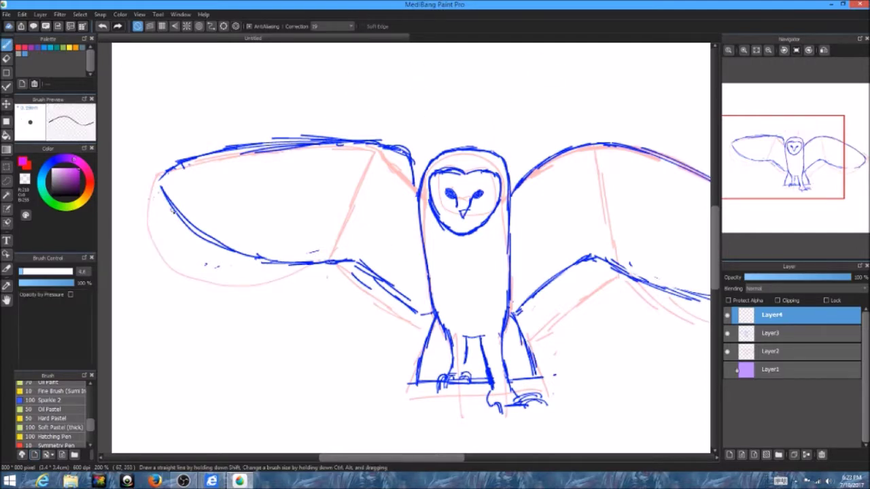
Try drawing short magenta feather strokes along the left-hand wing's lower edge, and undo them.
click(824, 50)
click(824, 49)
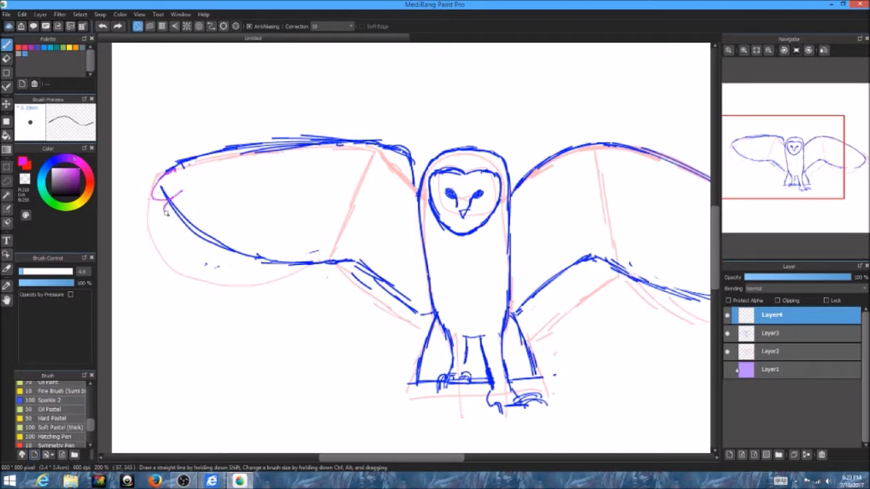
drag(213, 230, 208, 242)
mouse_move(231, 231)
mouse_down()
mouse_move(225, 243)
mouse_move(238, 248)
mouse_up()
mouse_move(254, 234)
mouse_down()
mouse_move(249, 253)
mouse_move(261, 257)
mouse_up()
drag(280, 245, 273, 260)
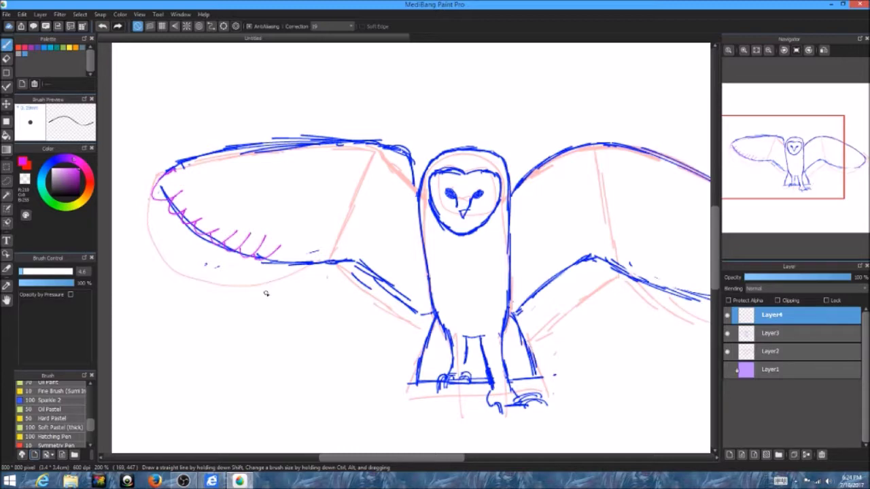
key(ctrl+z)
key(ctrl+z)
key(ctrl+z)
key(ctrl+z)
key(ctrl+z)
key(ctrl+z)
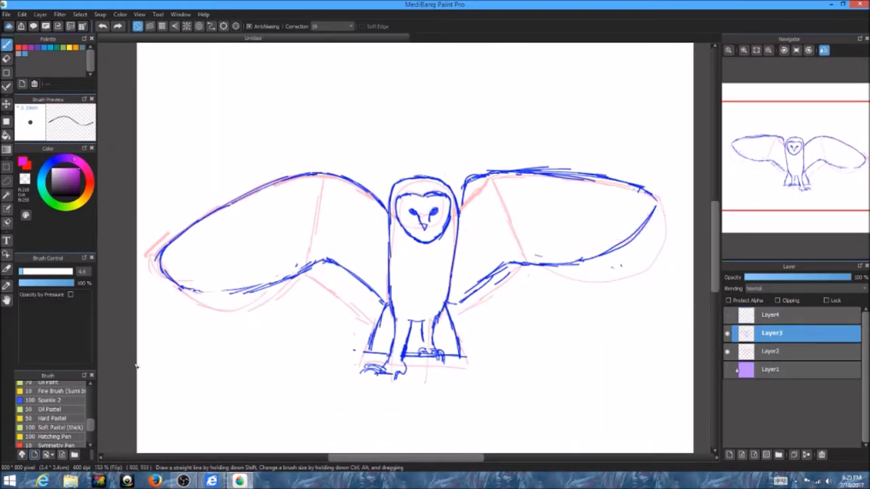
Draw scalloped magenta feather edges along the bottom of both wings on Layer3 and hide the red sketch layer.
mouse_move(156, 252)
mouse_down()
mouse_move(167, 275)
mouse_move(226, 291)
mouse_move(332, 265)
mouse_move(382, 300)
mouse_up()
click(824, 50)
click(727, 350)
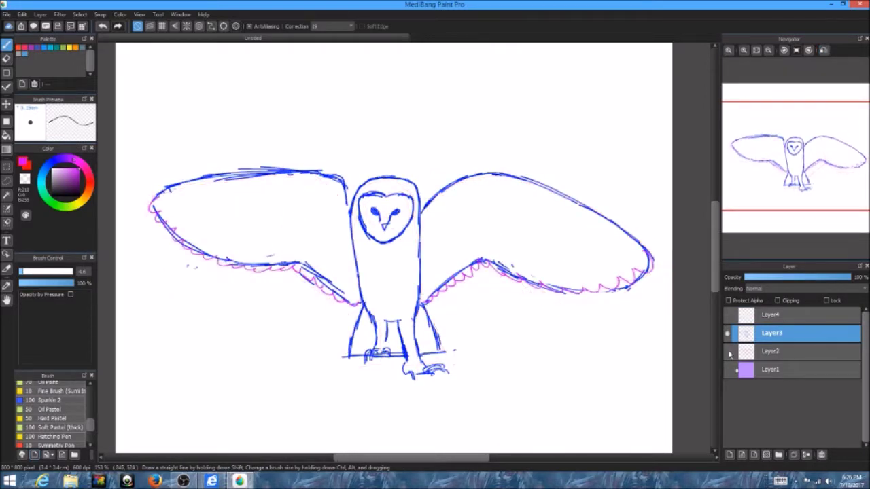
Remove the left-hand wing's upper line and redraw it in blue, curving down to the shoulder.
key(ctrl+z)
key(ctrl+z)
drag(151, 202, 278, 163)
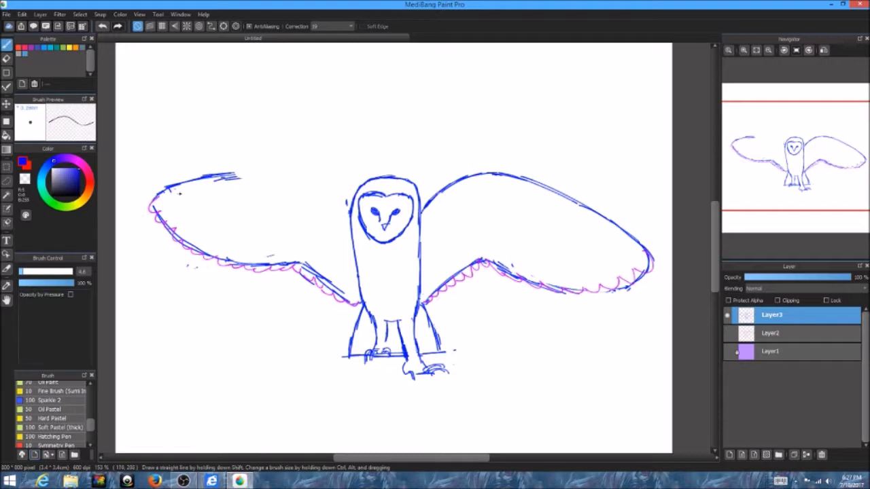
drag(187, 178, 328, 175)
drag(347, 206, 290, 168)
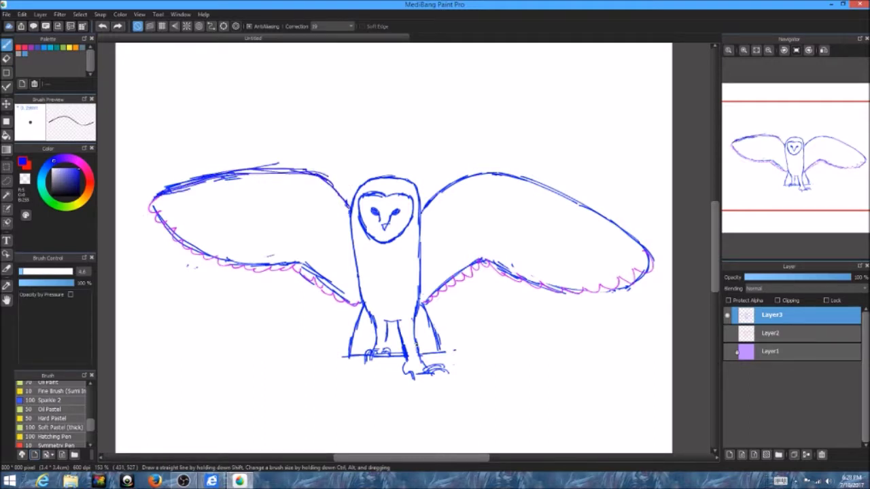
Add a scalloped magenta feather edge along the bottom of the tail and create a new layer above Layer3.
key(x)
drag(348, 359, 445, 353)
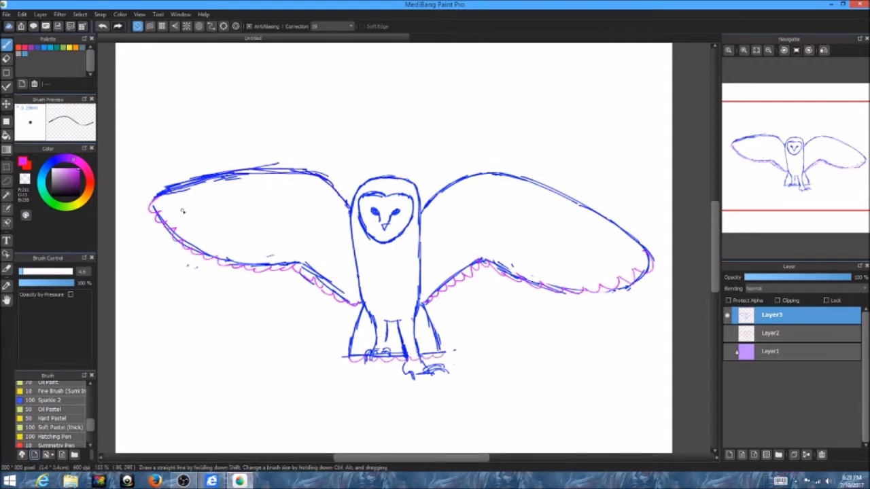
click(40, 14)
click(50, 100)
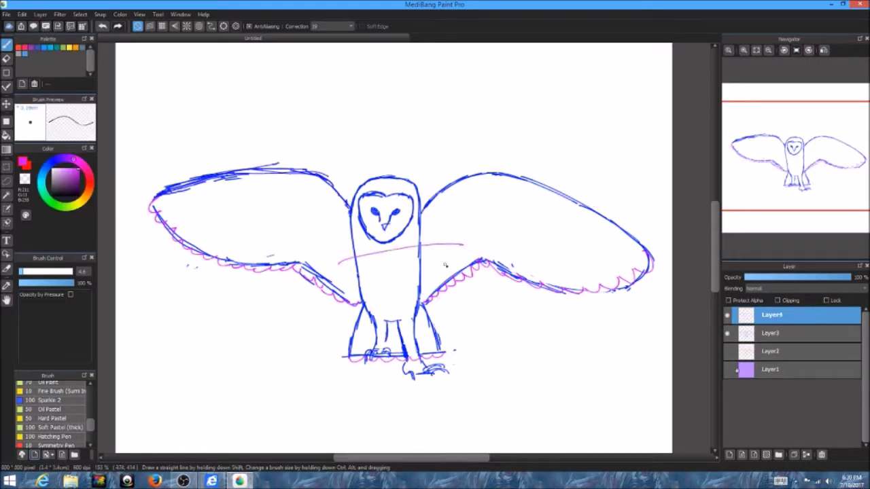
Draw magenta feather divider lines on Layer3, rising from the scalloped edges of both wings near the body.
drag(220, 304, 232, 256)
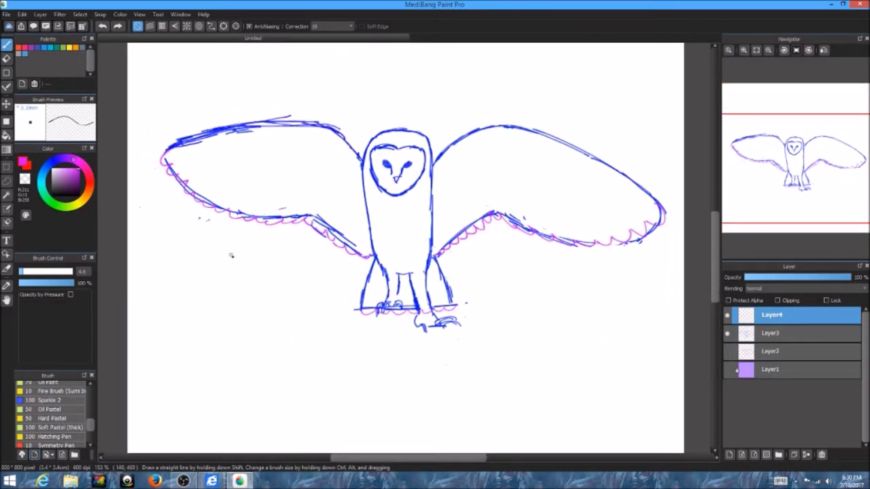
click(771, 333)
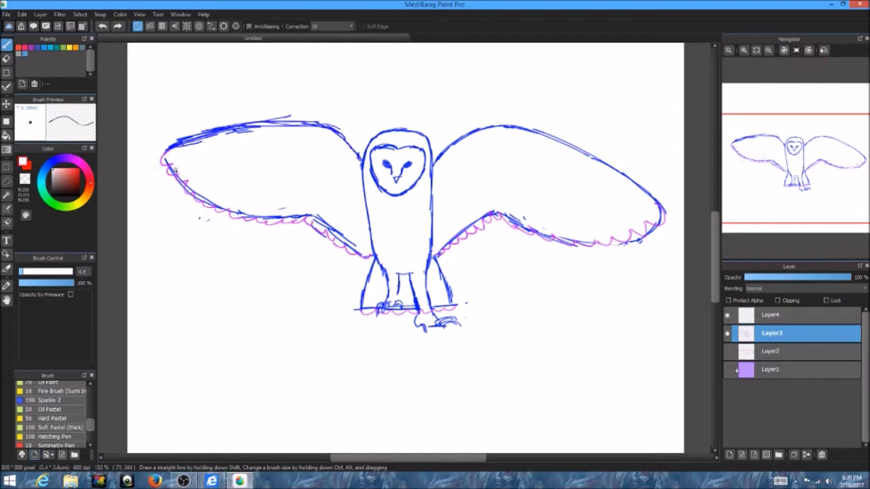
mouse_move(340, 238)
mouse_down()
mouse_move(331, 185)
mouse_move(319, 221)
mouse_up()
drag(372, 208, 368, 256)
drag(435, 211, 433, 252)
drag(459, 180, 457, 231)
drag(466, 184, 464, 227)
drag(491, 170, 489, 209)
drag(482, 172, 478, 207)
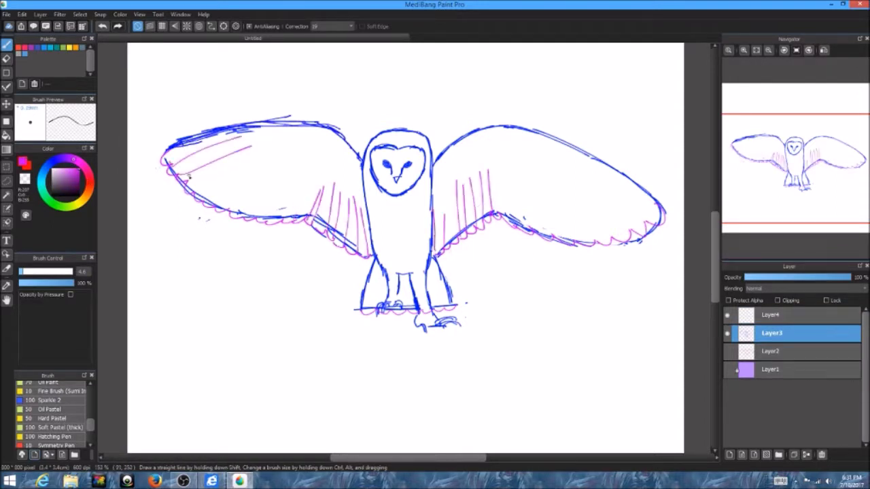
On Layer4, set the brush size to 5.0 and ink the beak and inner eye lines in black over the faded sketch.
scroll(408, 272, up, 3)
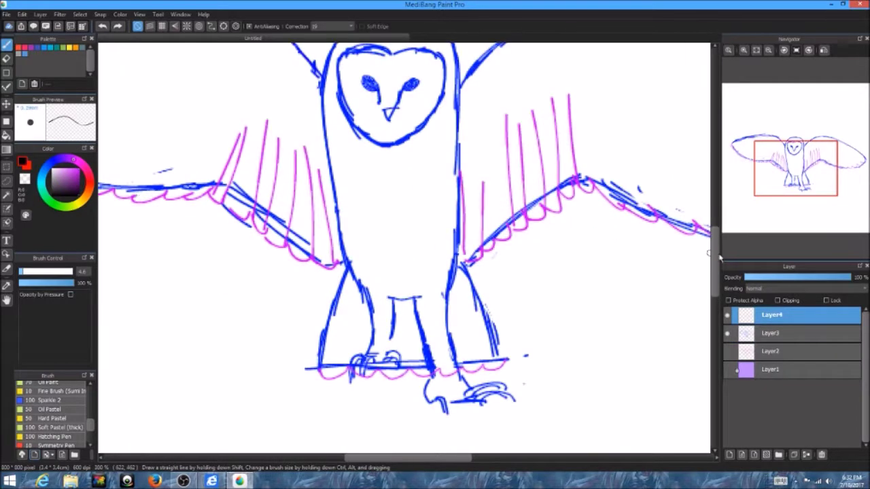
click(782, 313)
mouse_move(22, 272)
mouse_down()
mouse_move(33, 272)
mouse_move(24, 273)
mouse_up()
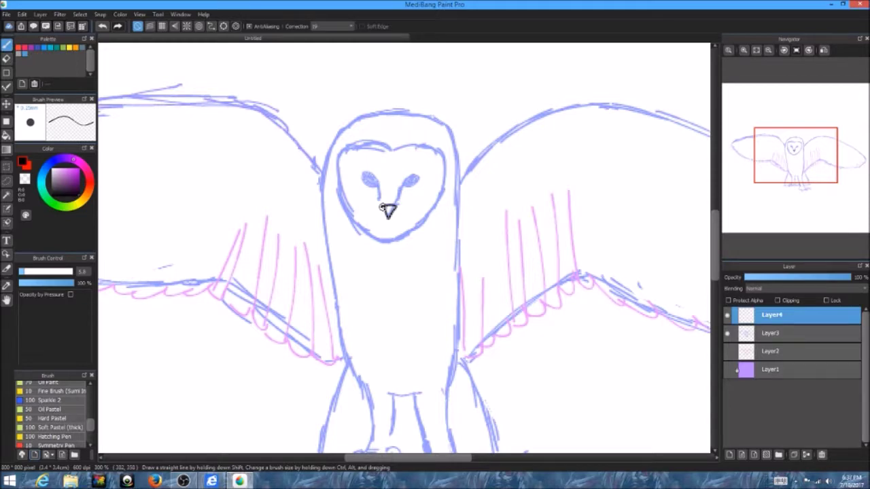
drag(379, 188, 385, 198)
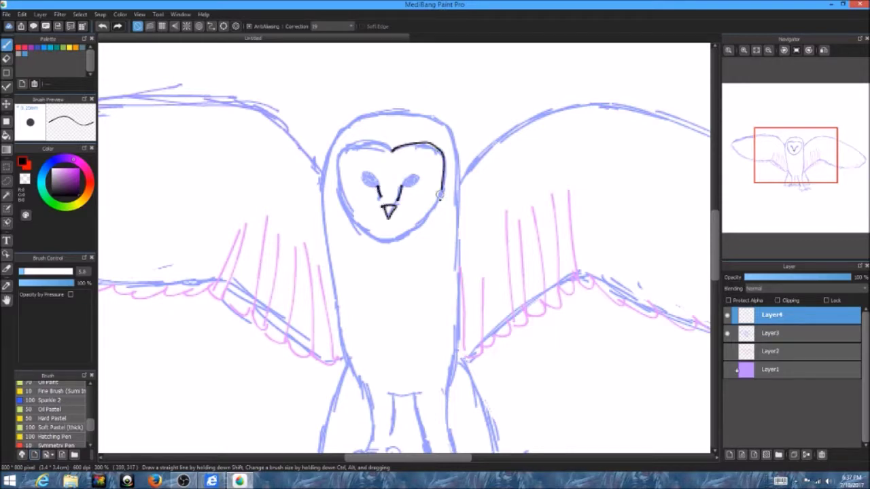
scroll(408, 198, down, 2)
scroll(422, 210, up, 2)
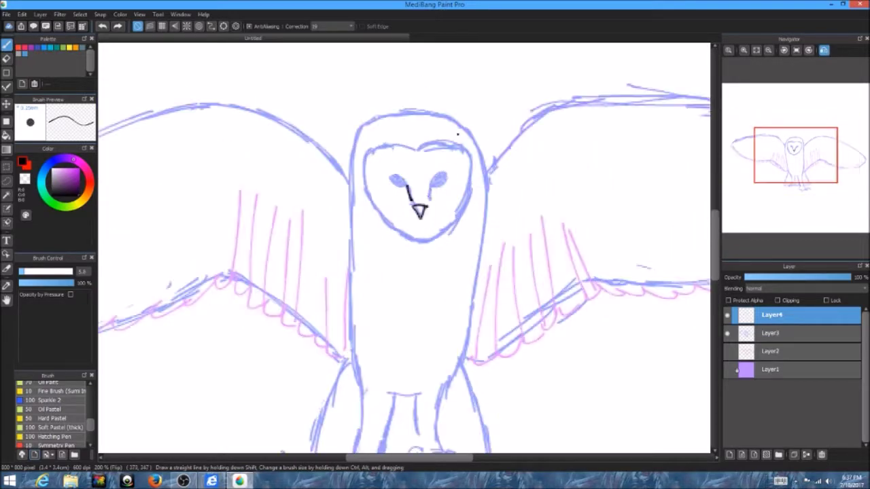
drag(403, 186, 399, 199)
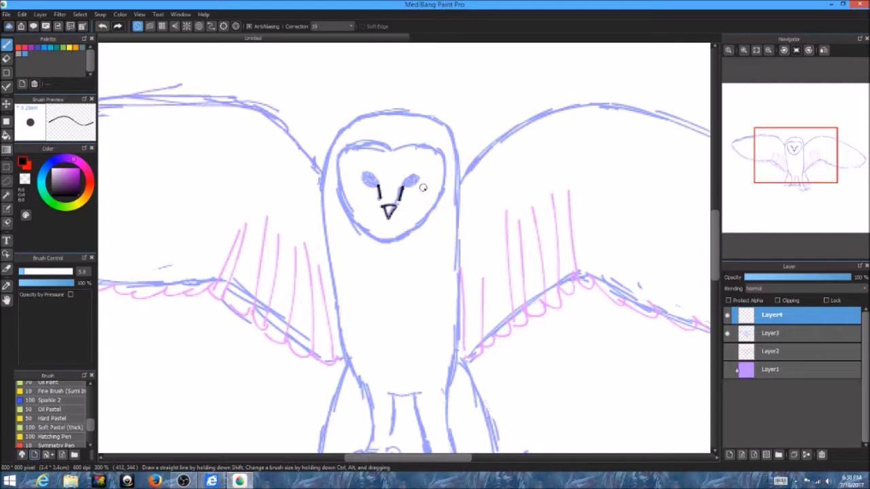
Turn on the ellipse snap and ink a round black outline for each of the owl's eyes.
click(224, 26)
drag(476, 369, 394, 308)
drag(367, 211, 407, 131)
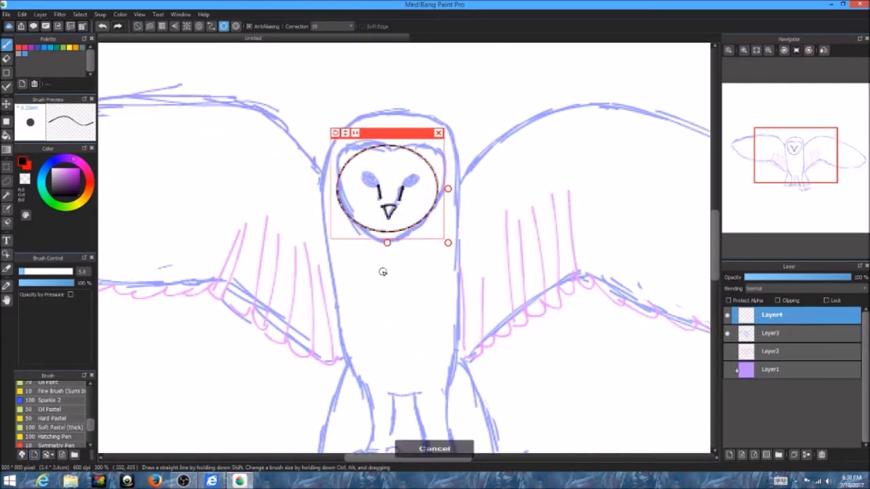
drag(400, 198, 430, 185)
key(h)
key(h)
Draw a straight vertical centre line down the owl's head and body on Layer3, using a line snap as guide.
click(772, 334)
click(162, 26)
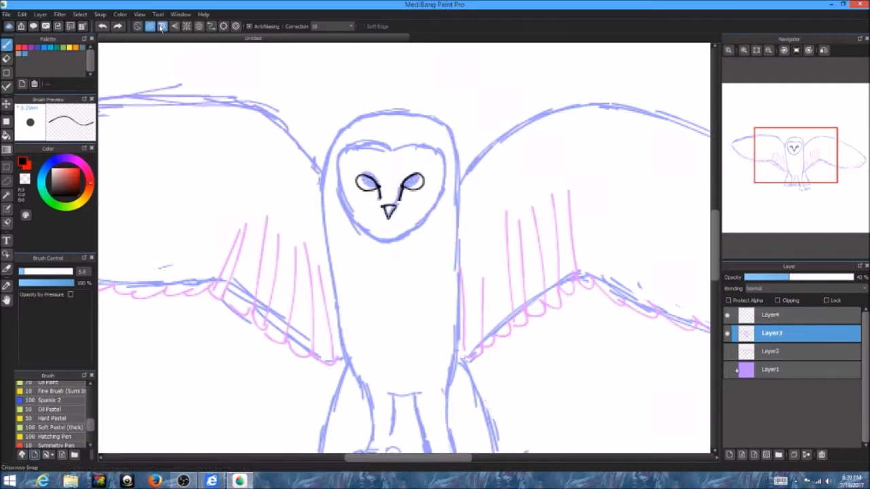
mouse_move(388, 109)
mouse_down()
mouse_move(388, 287)
mouse_move(407, 423)
mouse_up()
On Layer4, ink the two rounded upper lobes of the heart-shaped face and its chin curve in black with the ellipse snap.
click(771, 315)
click(224, 26)
mouse_move(372, 187)
mouse_down()
mouse_move(348, 168)
mouse_move(443, 178)
mouse_up()
mouse_move(408, 203)
mouse_down()
mouse_move(389, 181)
mouse_move(360, 204)
mouse_up()
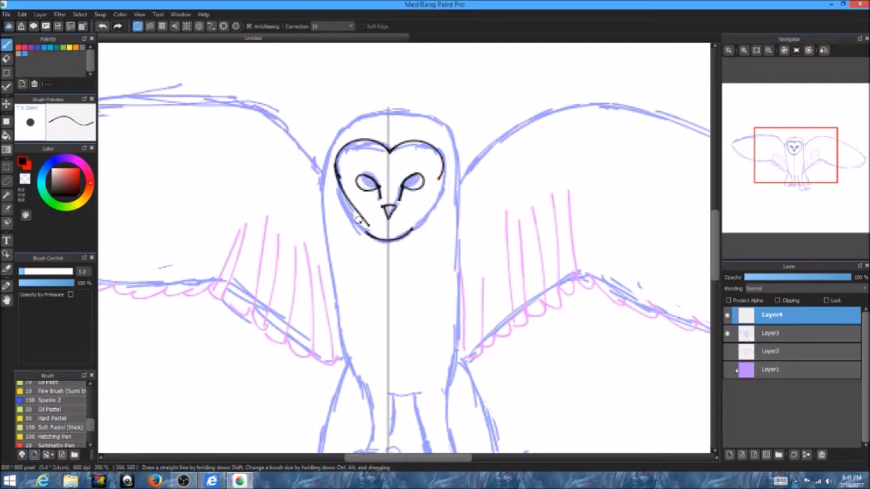
Clean up the heart-shaped face outline and ink its curved sides with the ellipse snap on the rotated canvas.
key(ctrl+Right)
key(ctrl+Right)
key(e)
key(b)
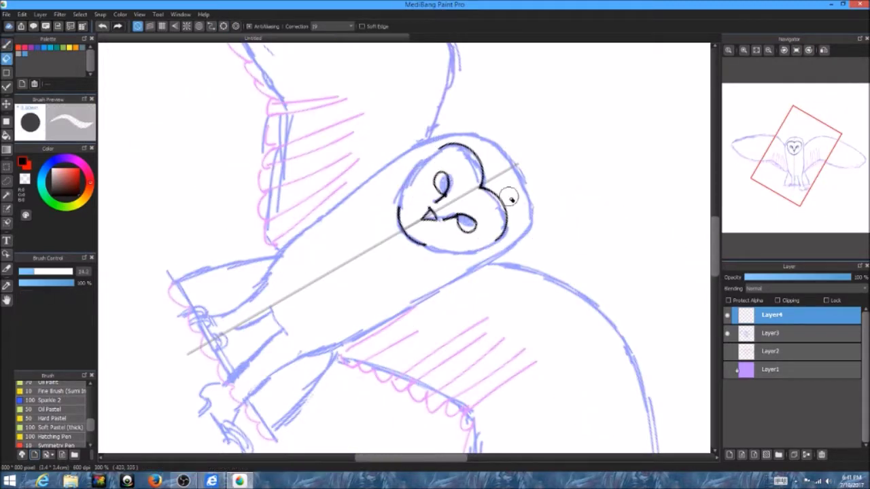
key(ctrl+Left)
key(ctrl+Left)
click(224, 26)
drag(427, 180, 544, 292)
drag(489, 169, 444, 328)
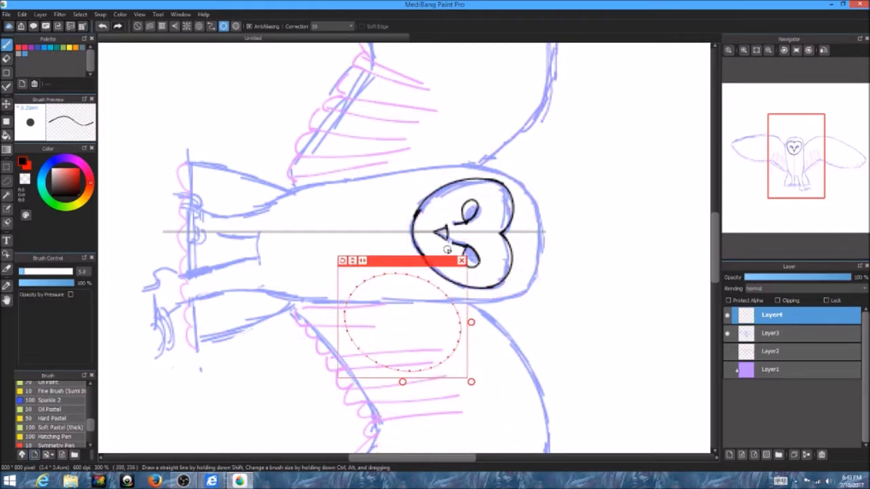
click(454, 253)
Reset the canvas rotation, erase the uneven chin line and redraw the face's lower curve in black.
click(809, 49)
key(e)
key(p)
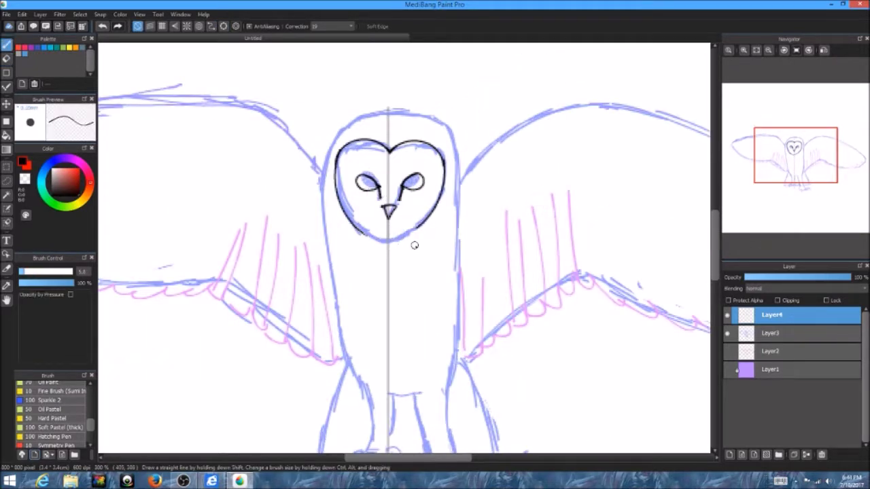
drag(371, 234, 423, 220)
Ink the rounded top of the owl's head in black from shoulder to shoulder, guided by the ellipse snap.
click(198, 26)
click(223, 25)
drag(414, 124, 400, 114)
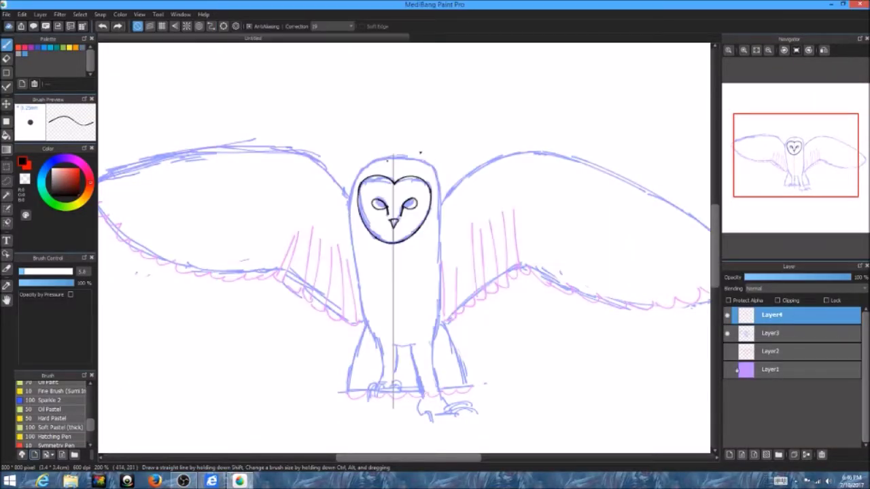
click(223, 26)
drag(452, 262, 423, 197)
drag(489, 251, 377, 149)
drag(440, 182, 431, 131)
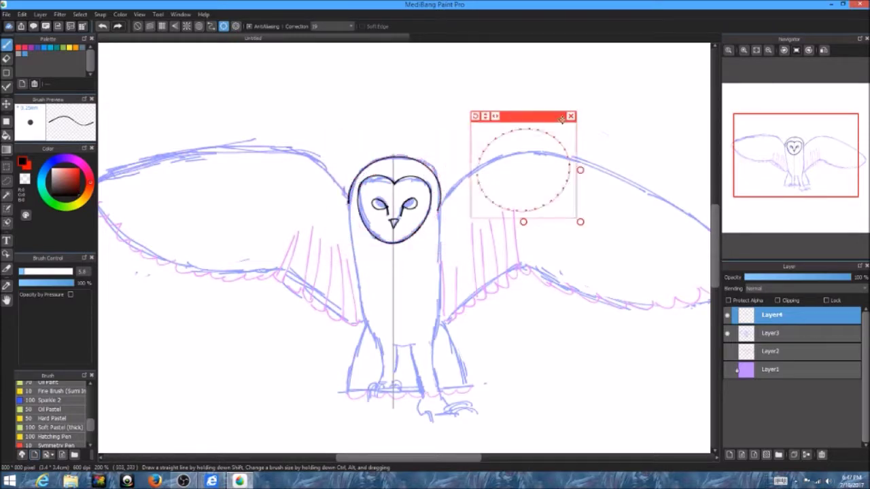
Ink both sides of the body in black and continue into the outer and inner lines of the first leg, with the canvas view mirrored.
drag(348, 197, 358, 325)
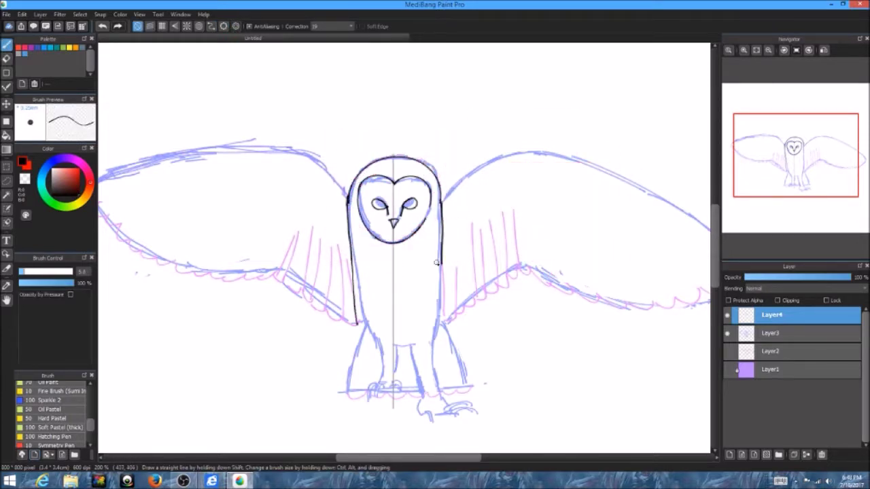
click(824, 50)
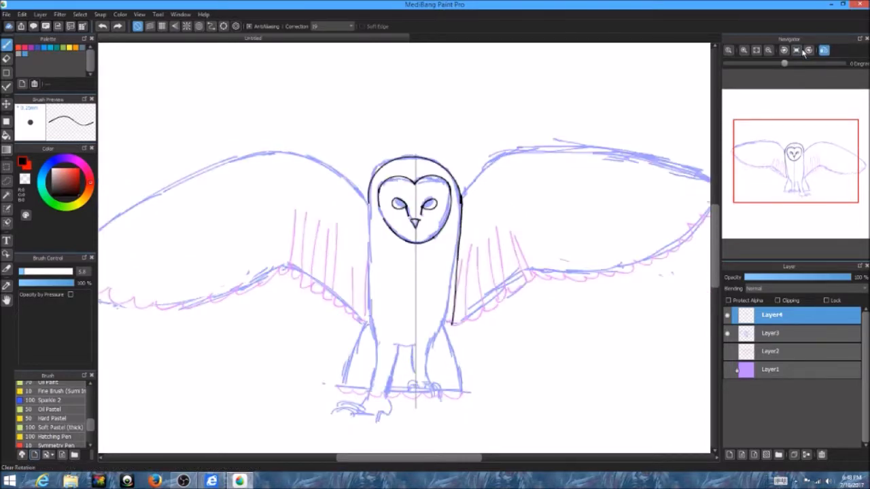
drag(369, 198, 365, 399)
drag(385, 395, 397, 344)
key(ctrl+z)
key(ctrl+y)
key(ctrl+z)
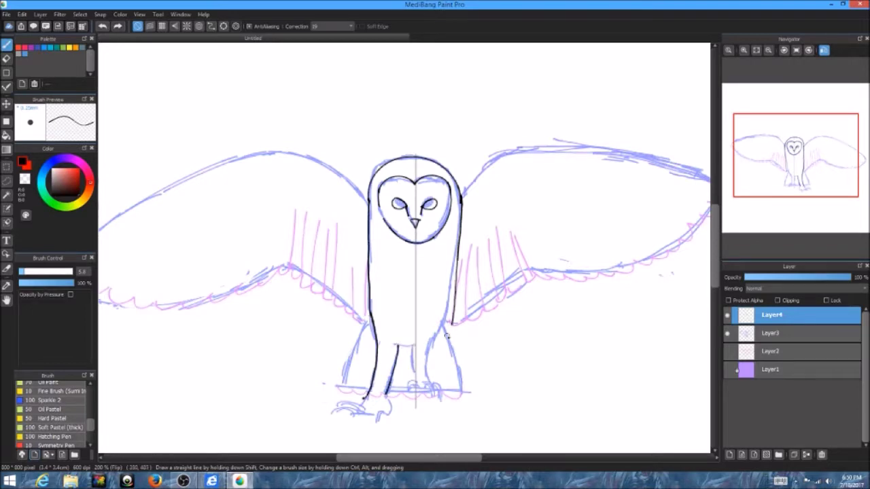
Ink the outer and inner lines of the second leg over the sketch.
drag(443, 352, 450, 401)
mouse_move(430, 391)
mouse_down()
mouse_move(424, 365)
mouse_move(395, 345)
mouse_up()
key(ctrl+z)
scroll(426, 405, down, 1)
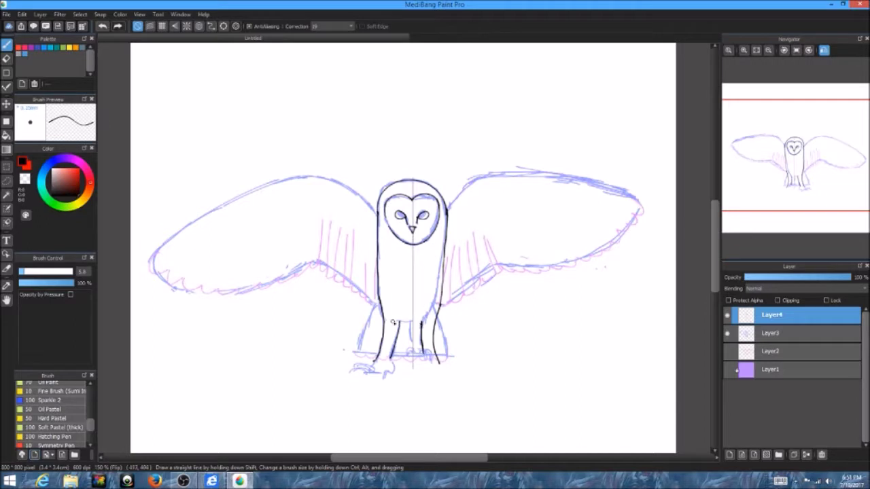
Ink the curved belly edge between the tops of the two legs using the ellipse snap.
click(224, 26)
mouse_move(410, 334)
mouse_down()
mouse_move(412, 363)
mouse_move(411, 335)
mouse_up()
drag(380, 279, 406, 277)
key(ctrl+n)
key(Escape)
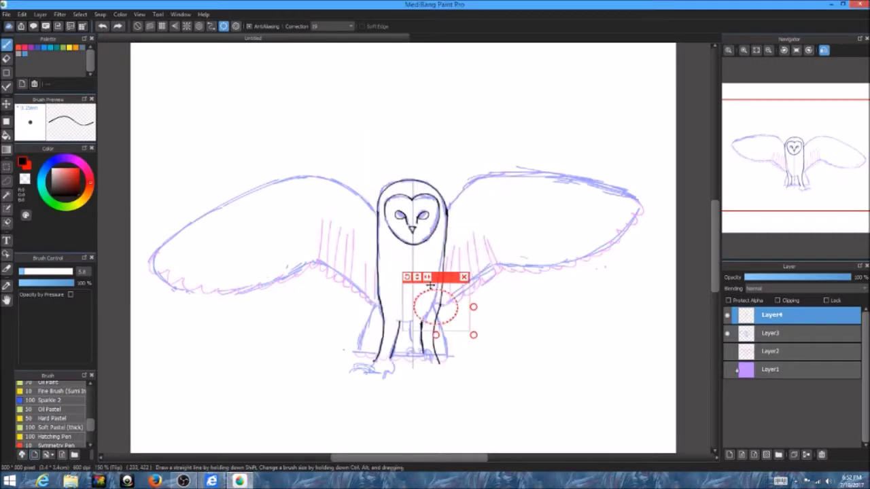
key(Escape)
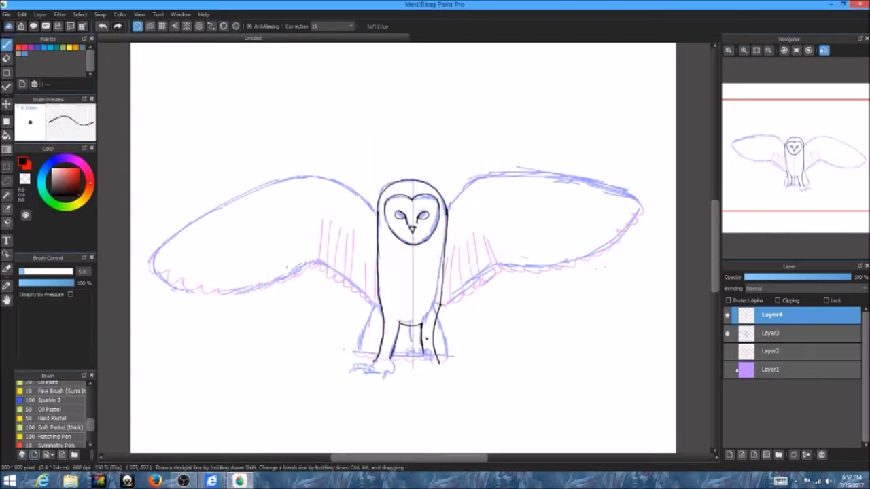
key(ctrl+plus)
key(h)
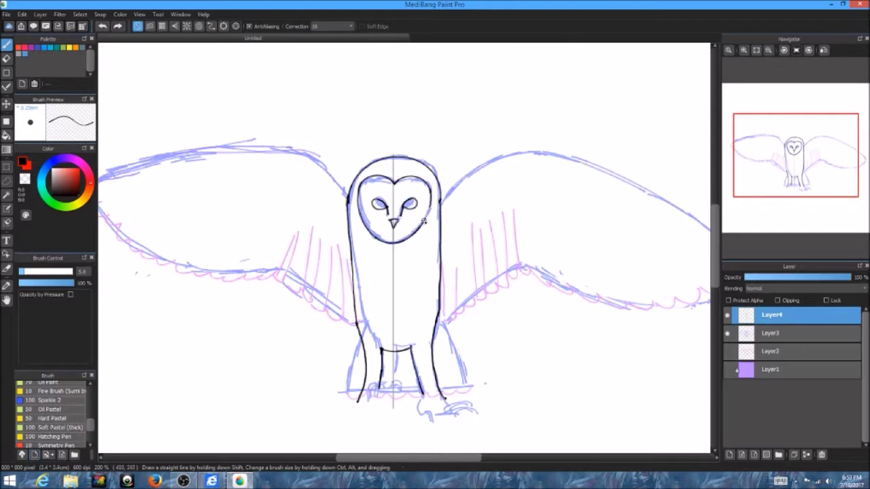
Ink the curled front talon on the outstretched foot and tidy the inner leg line.
key(ctrl+z)
drag(457, 410, 419, 412)
key(ctrl+z)
drag(407, 349, 413, 347)
click(727, 333)
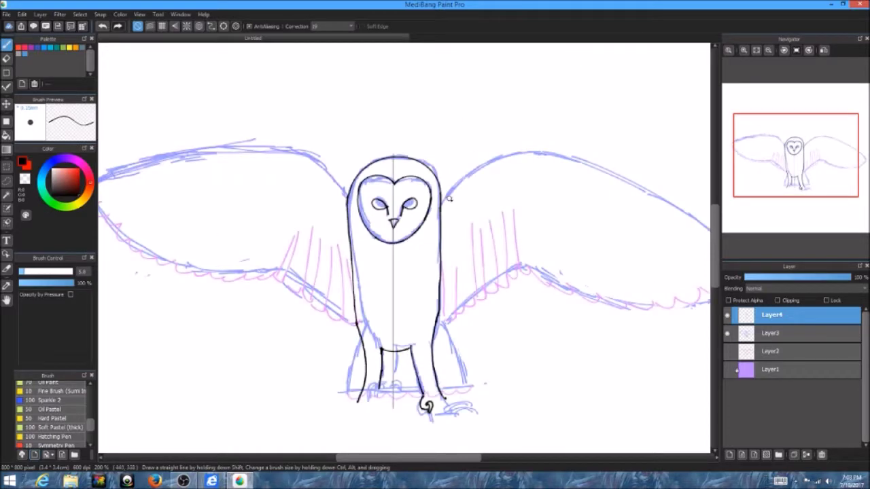
Ink the upper edges of both wings from the shoulders outward in a thicker black line.
drag(442, 202, 635, 178)
key(h)
drag(459, 201, 531, 146)
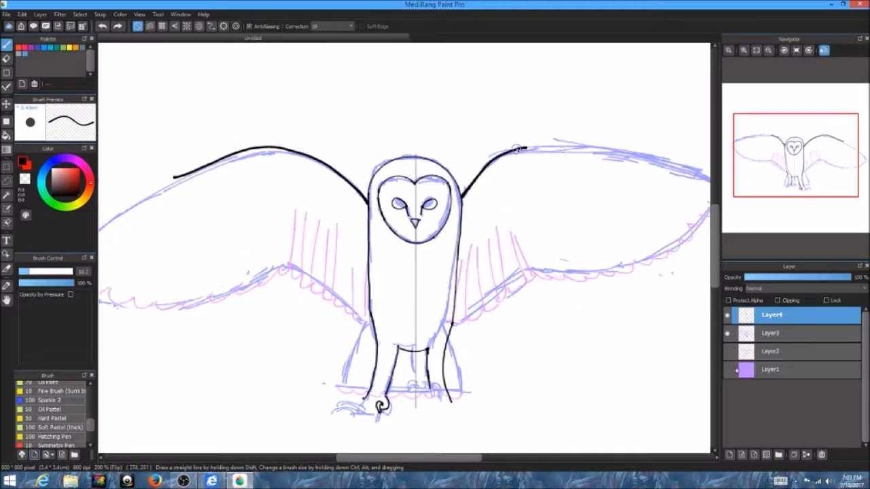
drag(401, 177, 516, 174)
Reduce the brush size and ink the scalloped feather edge of the first wing from its tip to the wing bend.
click(25, 272)
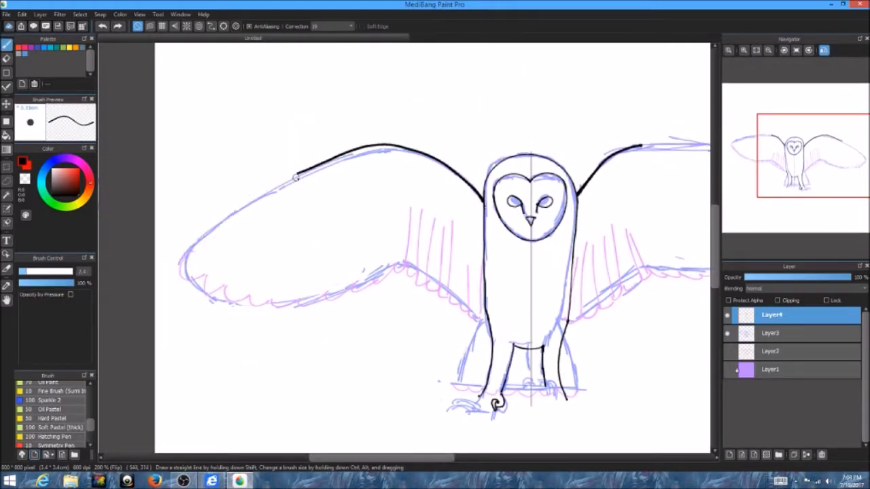
mouse_move(187, 253)
mouse_down()
mouse_move(230, 276)
mouse_move(231, 299)
mouse_move(306, 305)
mouse_move(400, 265)
mouse_up()
drag(185, 256, 333, 155)
key(ctrl+z)
key(ctrl+z)
drag(249, 131, 282, 188)
Ink the rest of the other wing's upper edge and its scalloped feather edge from the tip to the wing bend.
mouse_move(229, 252)
mouse_down()
mouse_move(414, 198)
mouse_move(439, 203)
mouse_up()
key(e)
key(ctrl+y)
key(ctrl+minus)
key(b)
key(ctrl+plus)
mouse_move(229, 253)
mouse_down()
mouse_move(268, 290)
mouse_move(334, 324)
mouse_move(395, 333)
mouse_move(421, 328)
mouse_up()
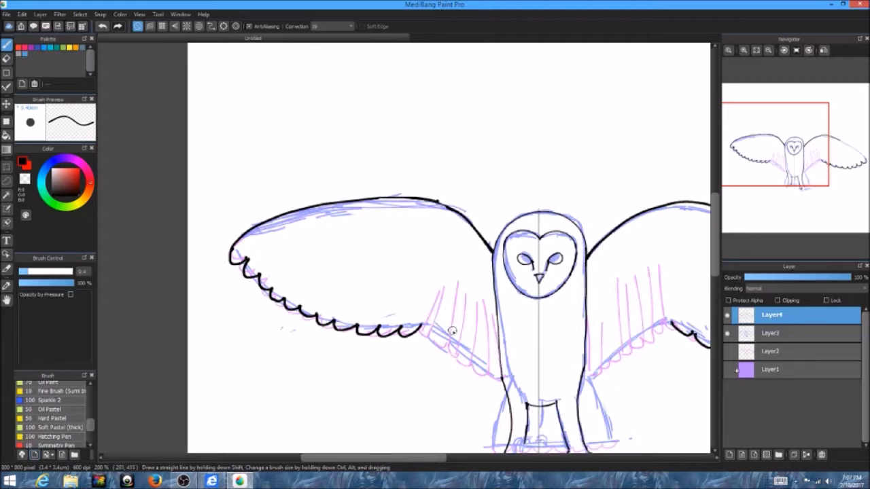
Ink the small scalloped feathers along the inner lower edge of both wings, from the bend to the body.
drag(420, 321, 501, 375)
mouse_move(598, 360)
mouse_down()
mouse_move(319, 361)
mouse_move(355, 361)
mouse_up()
drag(350, 374, 422, 325)
scroll(358, 388, down, 1)
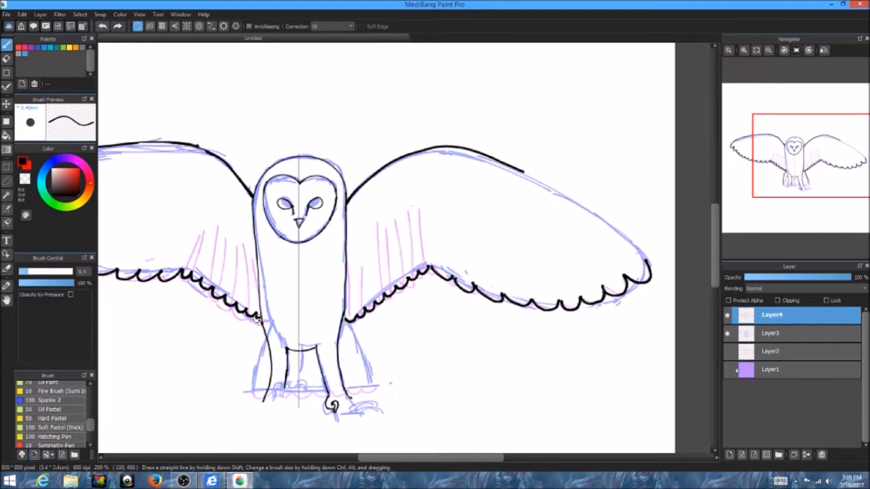
Mirror the canvas view and ink the curved outer sides of the tail beside both legs.
key(h)
drag(440, 385, 462, 317)
key(ctrl+z)
drag(440, 385, 462, 318)
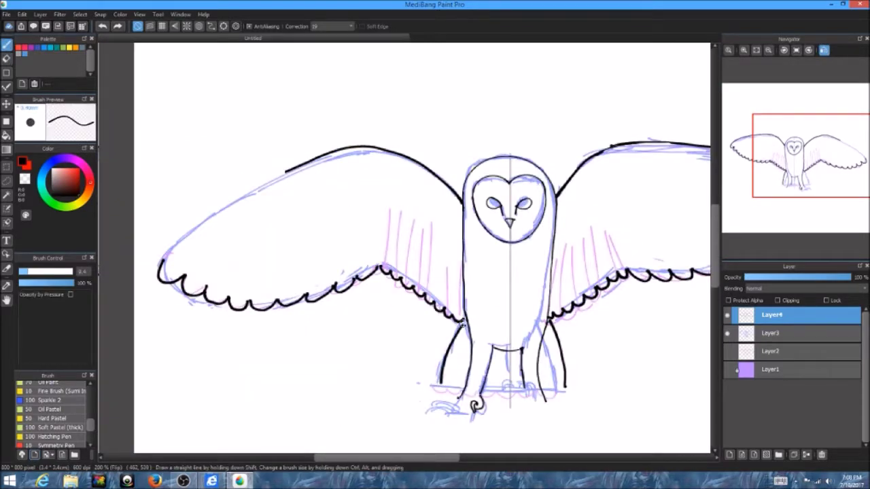
Hide Layer3 and ink the scalloped bottom edge of the tail between its two sides.
scroll(463, 318, right, 2)
click(727, 333)
scroll(381, 367, down, 1)
drag(355, 353, 446, 353)
Erase the parts of the tail's bottom edge that cross the legs.
key(e)
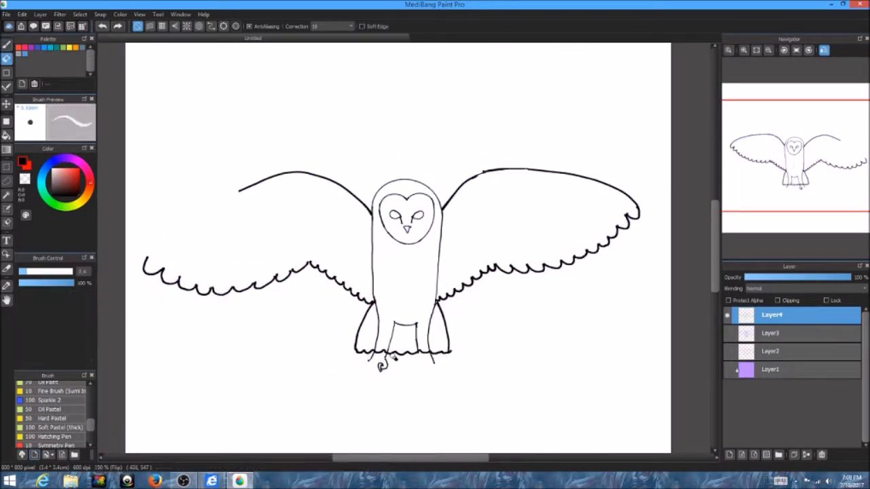
scroll(304, 338, up, 2)
scroll(401, 340, down, 2)
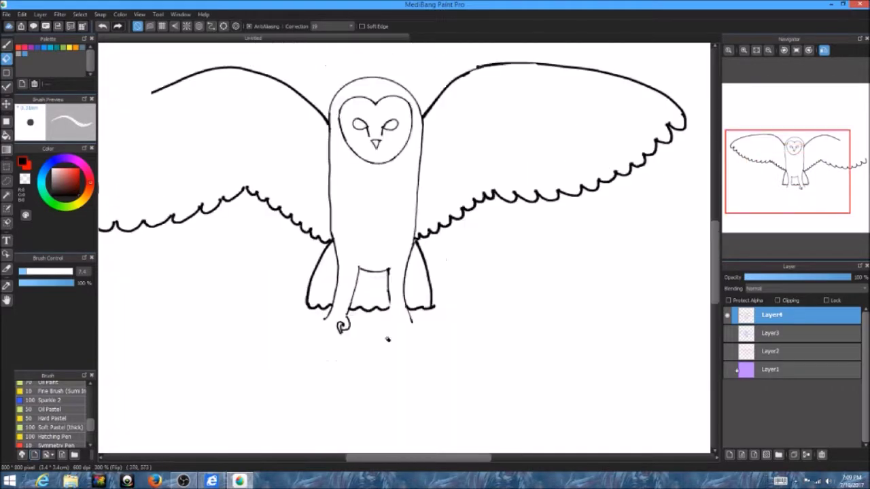
Show Layer3 again and ink the missing outer stretch of the wing's upper edge, checking it in the mirrored view.
scroll(367, 407, up, 1)
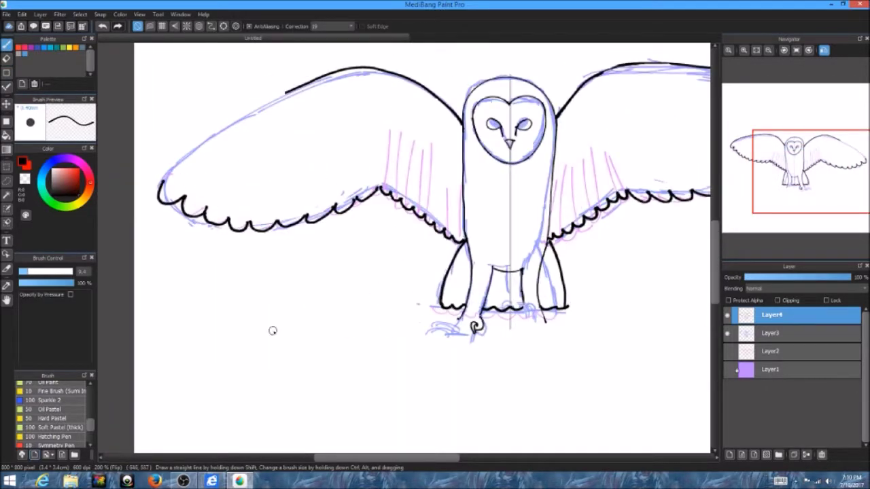
drag(162, 182, 305, 84)
key(h)
key(h)
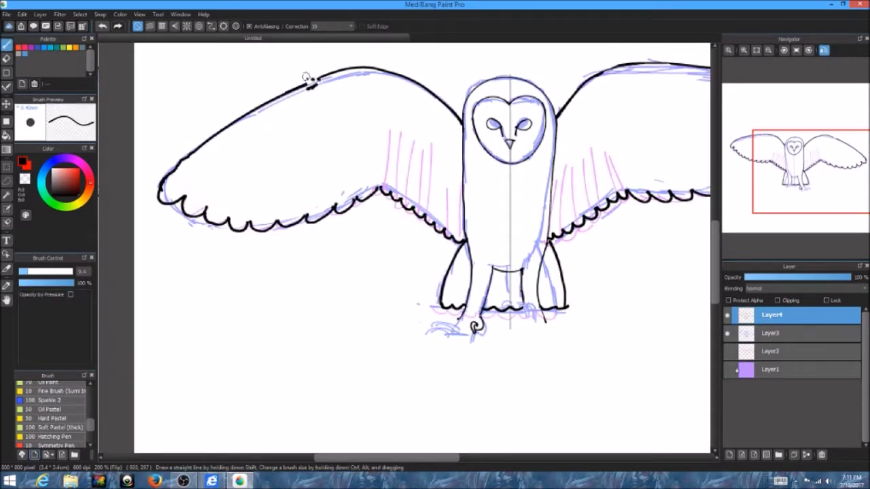
key(h)
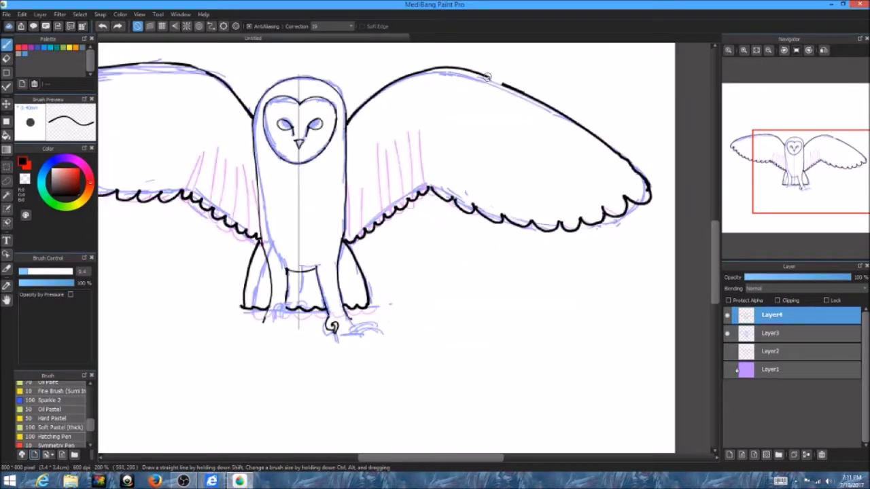
key(h)
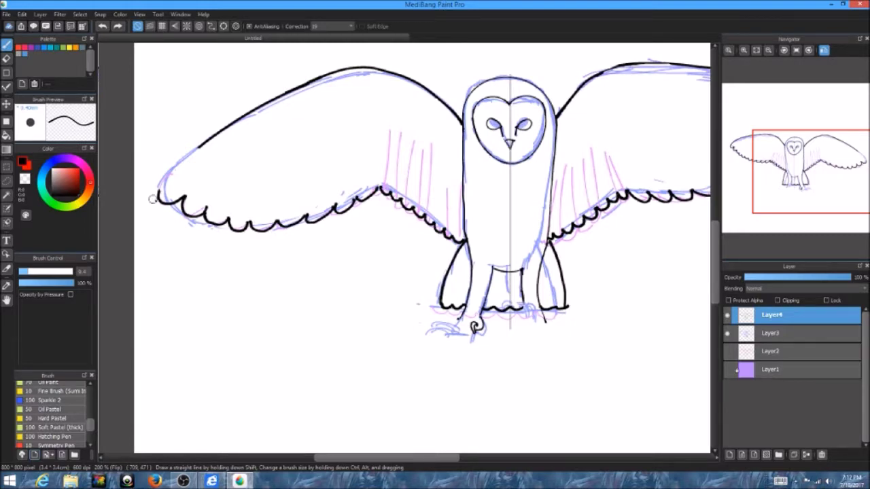
Ink the long sideways toes of the outstretched foot with a thinner black brush.
key(h)
mouse_move(338, 326)
mouse_down()
mouse_move(368, 325)
mouse_move(353, 321)
mouse_move(372, 320)
mouse_move(348, 319)
mouse_move(379, 315)
mouse_up()
key(ctrl+z)
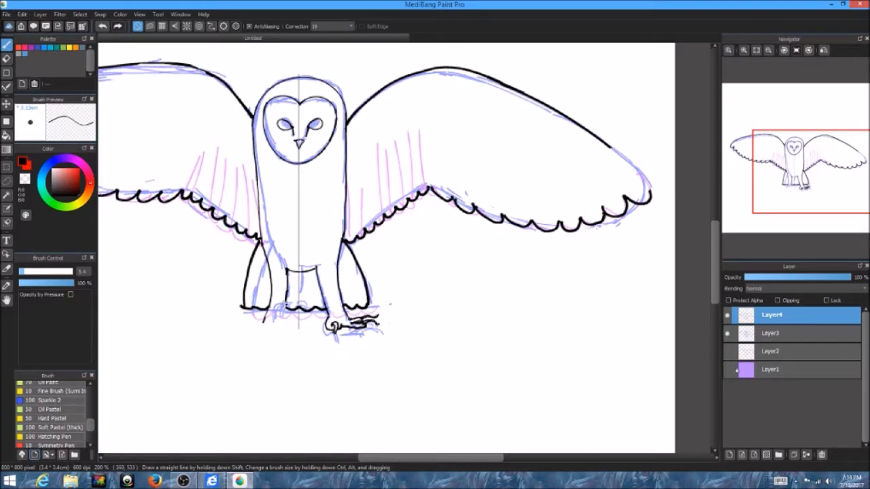
Ink the curved toes and talons of the other foot below its leg.
key(h)
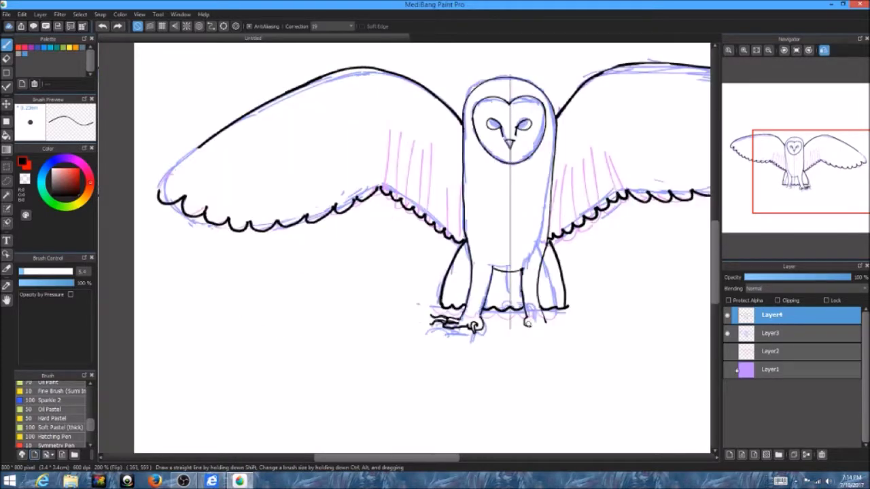
key(e)
key(ctrl+z)
key(b)
drag(525, 313, 522, 324)
drag(537, 315, 543, 329)
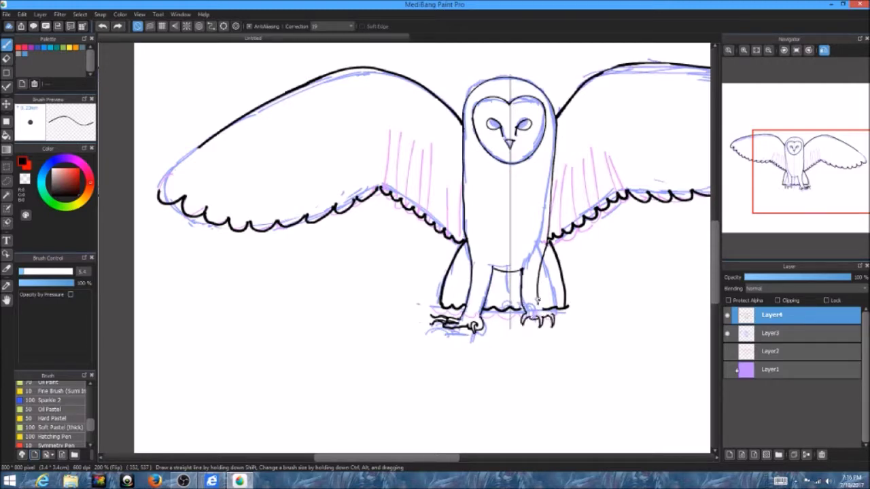
scroll(248, 205, down, 2)
scroll(249, 205, up, 1)
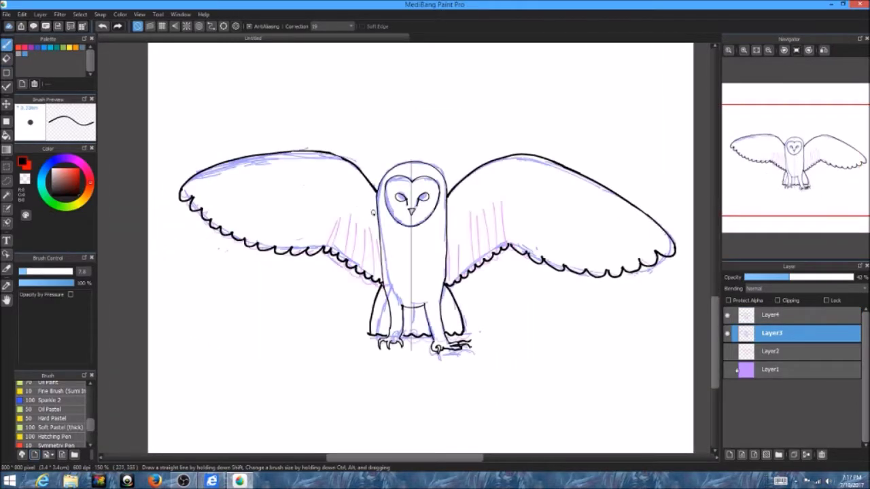
On Layer3, sketch scalloped covert feather guides inside the upper part of both wings.
drag(343, 195, 375, 216)
mouse_move(294, 156)
mouse_down()
mouse_move(360, 209)
mouse_move(238, 182)
mouse_move(170, 219)
mouse_up()
key(h)
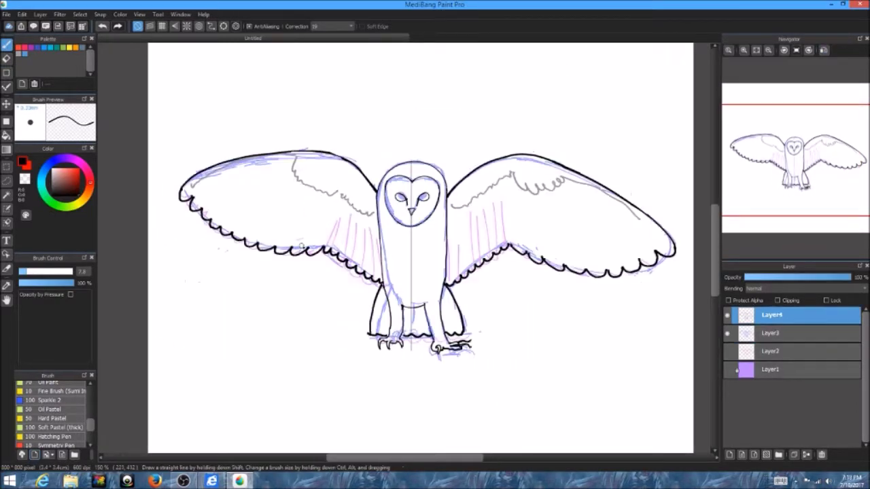
On Layer4, ink scalloped covert feathers inside the left-hand wing, with a small row near the body and larger scallops farther out.
drag(347, 210, 375, 233)
key(ctrl+z)
drag(335, 186, 345, 207)
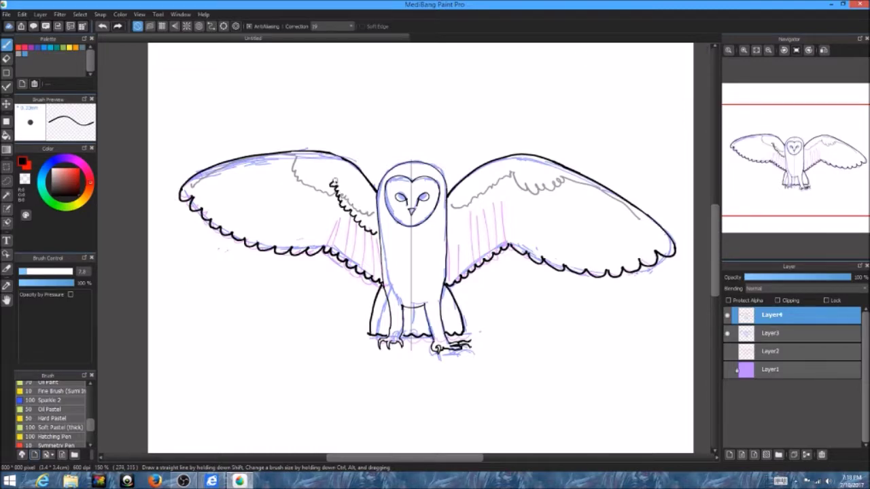
key(ctrl+z)
mouse_move(293, 163)
mouse_down()
mouse_move(303, 180)
mouse_move(193, 185)
mouse_up()
key(e)
key(b)
mouse_move(309, 180)
mouse_down()
mouse_move(333, 195)
mouse_move(277, 162)
mouse_move(327, 190)
mouse_move(259, 167)
mouse_up()
key(e)
key(b)
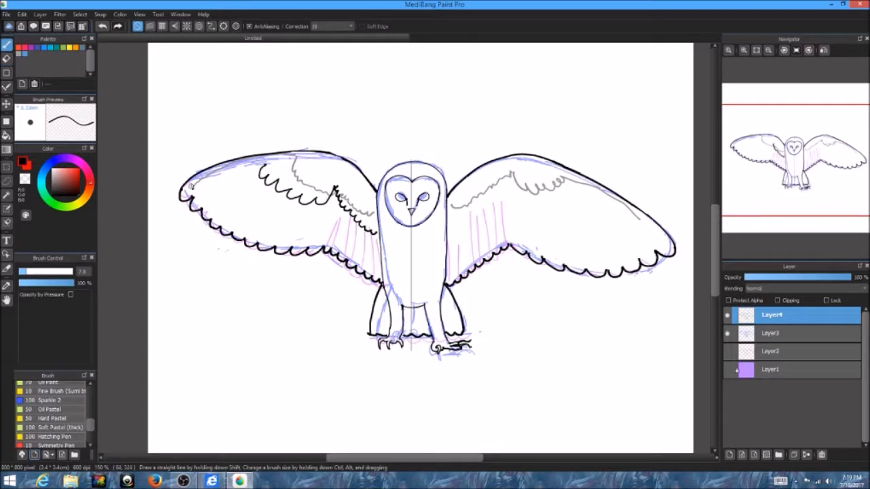
Ink matching scalloped covert feathers inside the right-hand wing, from the body out past the wing bend.
key(ctrl+z)
mouse_move(447, 234)
mouse_down()
mouse_move(507, 183)
mouse_move(568, 184)
mouse_up()
key(ctrl+z)
mouse_move(511, 178)
mouse_down()
mouse_move(570, 197)
mouse_move(572, 191)
mouse_up()
Redraw the larger outer covert scallops on the left-hand wing and mirror the canvas view to compare both wings.
mouse_move(339, 196)
mouse_down()
mouse_move(365, 229)
mouse_move(380, 196)
mouse_move(371, 237)
mouse_move(334, 194)
mouse_move(341, 184)
mouse_move(319, 178)
mouse_move(326, 174)
mouse_move(256, 200)
mouse_up()
key(ctrl+z)
key(ctrl+z)
drag(264, 192, 246, 162)
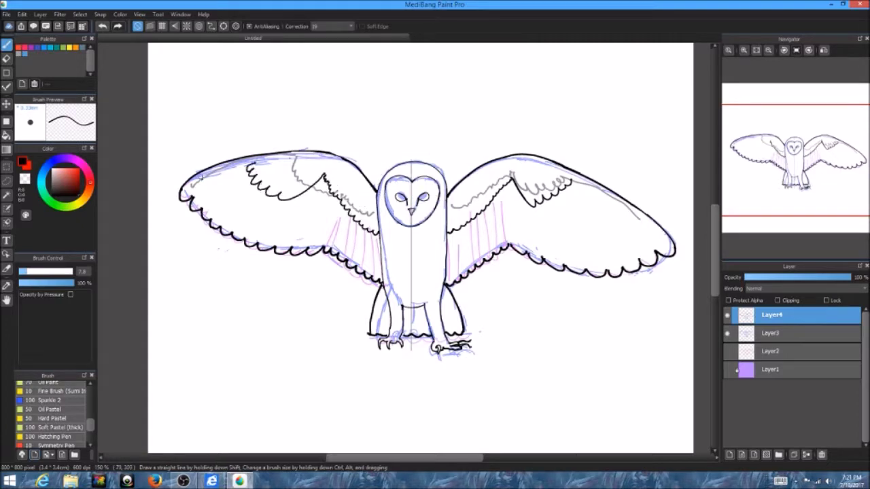
key(h)
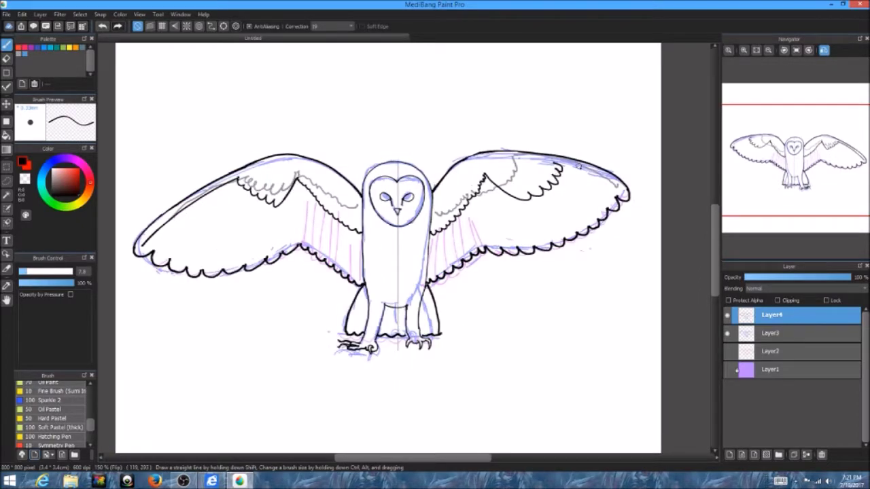
Hide the Layer3 sketch and return the canvas to its unmirrored view.
click(727, 333)
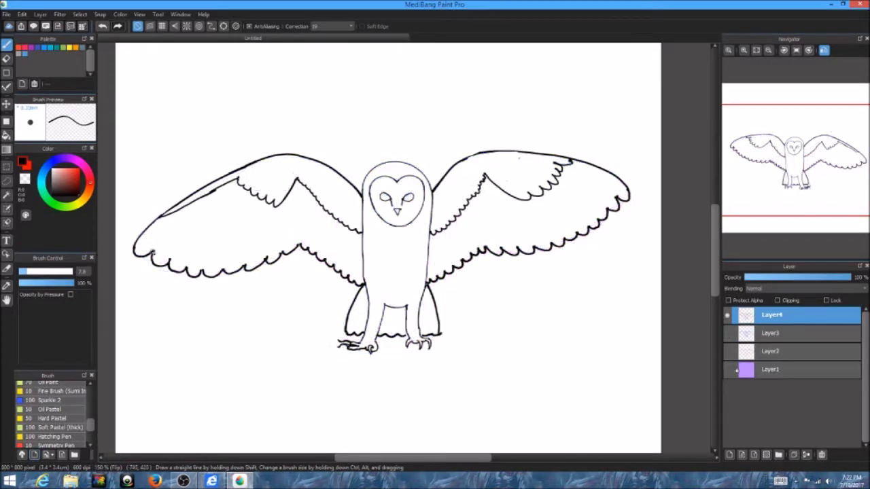
click(7, 194)
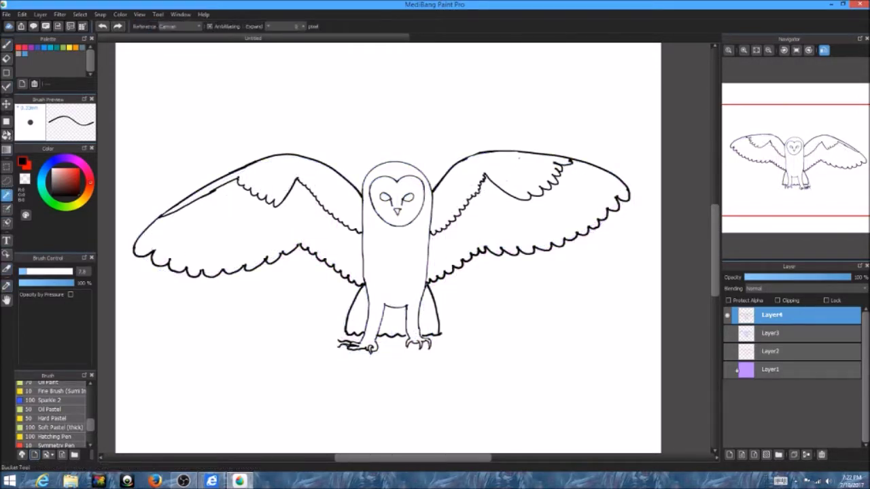
click(7, 87)
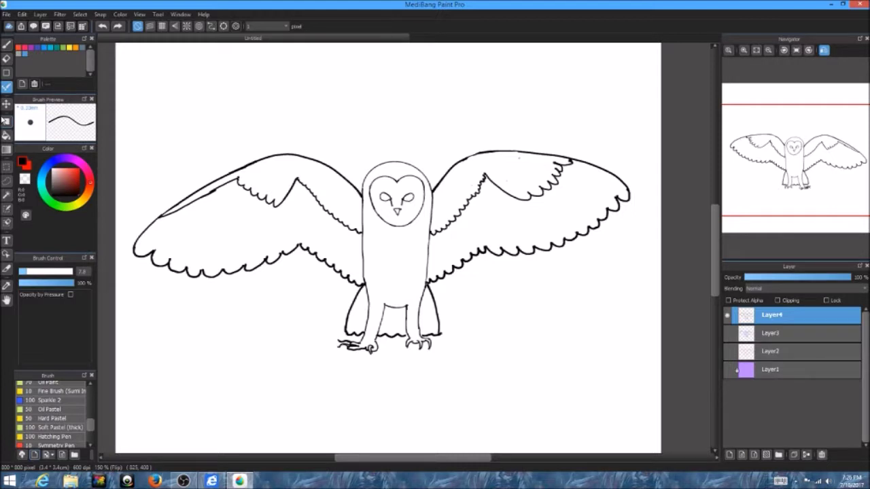
key(h)
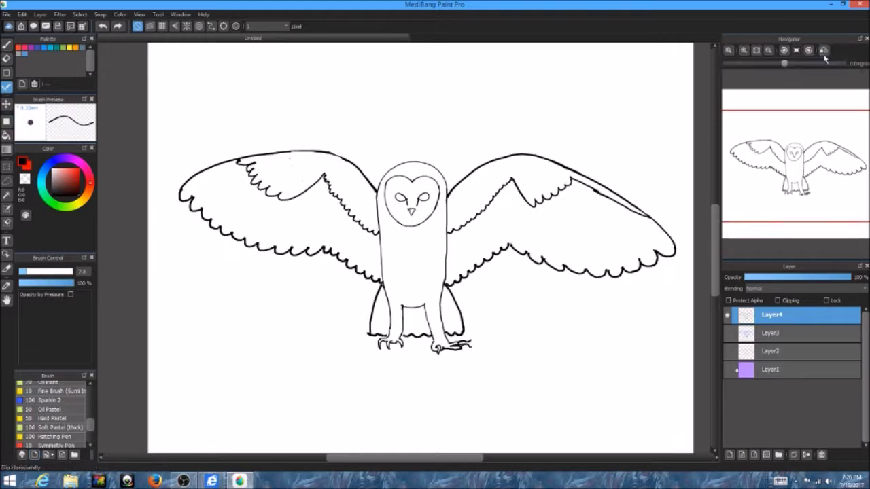
Ink straight dividing lines between the lower flight feathers of the left-hand wing using the vanishing-point snap.
click(175, 26)
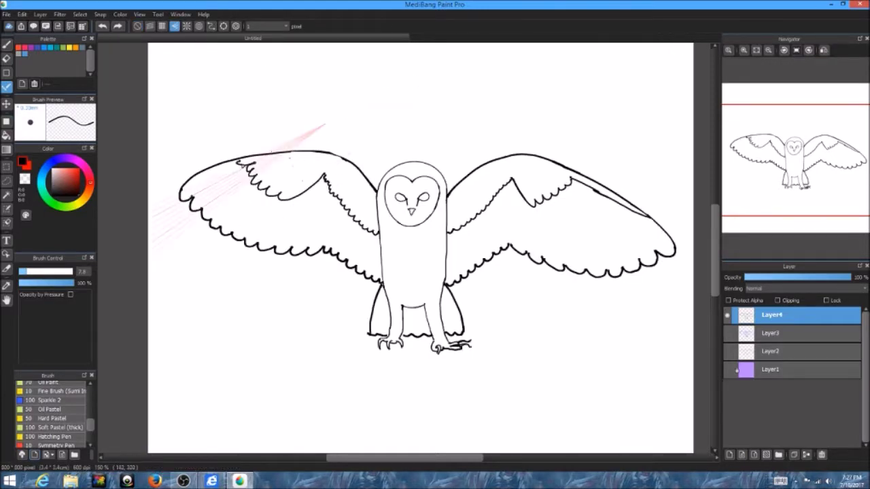
key(b)
mouse_move(248, 170)
mouse_down()
mouse_move(197, 204)
mouse_move(231, 229)
mouse_up()
mouse_move(259, 187)
mouse_down()
mouse_move(247, 214)
mouse_move(272, 245)
mouse_up()
mouse_move(296, 191)
mouse_down()
mouse_move(299, 248)
mouse_move(312, 245)
mouse_up()
drag(325, 181, 326, 248)
drag(337, 208, 345, 255)
mouse_move(348, 223)
mouse_down()
mouse_move(360, 267)
mouse_move(378, 278)
mouse_up()
key(e)
key(b)
mouse_move(328, 185)
mouse_down()
mouse_move(325, 239)
mouse_move(336, 220)
mouse_up()
Ink straight feather lines through the coverts of the left-hand wing, from the outer scallops in to the body.
drag(286, 160, 253, 189)
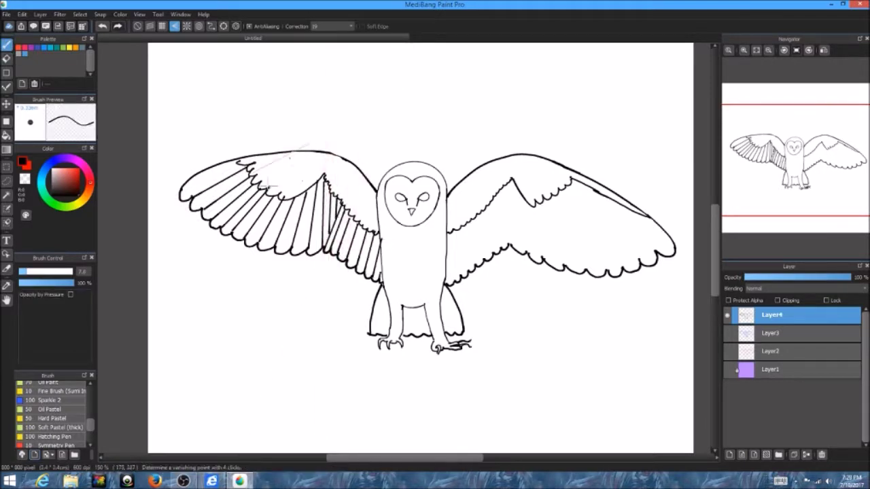
drag(323, 155, 263, 200)
drag(276, 156, 250, 169)
drag(325, 160, 281, 200)
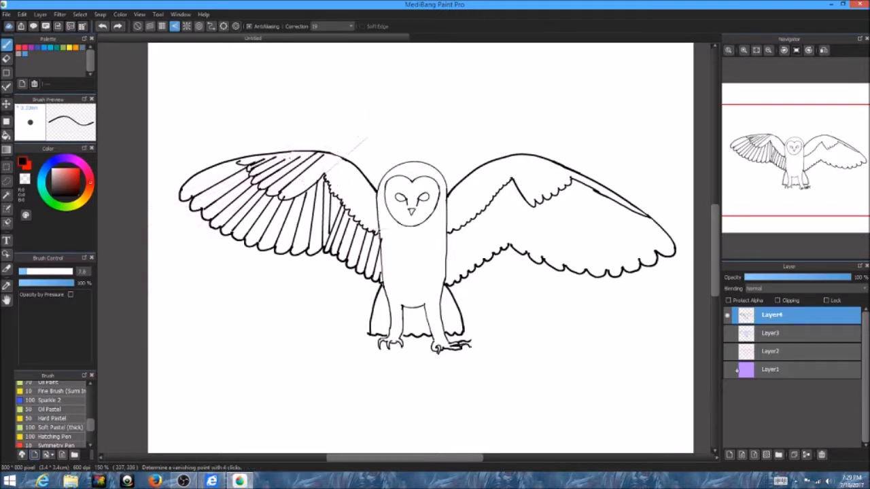
drag(346, 162, 325, 185)
mouse_move(353, 168)
mouse_down()
mouse_move(333, 199)
mouse_move(340, 204)
mouse_up()
mouse_move(371, 195)
mouse_down()
mouse_move(348, 218)
mouse_move(367, 236)
mouse_up()
drag(375, 206, 353, 228)
key(ctrl+z)
drag(376, 196, 370, 212)
Ink straight feather lines through the coverts of the right-hand wing, from the body out past the wing bend.
mouse_move(451, 170)
mouse_down()
mouse_move(446, 212)
mouse_move(456, 234)
mouse_up()
mouse_move(458, 193)
mouse_down()
mouse_move(462, 227)
mouse_move(479, 216)
mouse_up()
key(e)
mouse_move(484, 175)
mouse_down()
mouse_move(493, 205)
mouse_move(496, 190)
mouse_up()
key(b)
mouse_move(502, 158)
mouse_down()
mouse_move(509, 182)
mouse_move(467, 223)
mouse_move(524, 194)
mouse_up()
drag(515, 194, 534, 208)
drag(509, 159, 531, 202)
mouse_move(524, 153)
mouse_down()
mouse_move(548, 197)
mouse_move(560, 188)
mouse_up()
mouse_move(549, 160)
mouse_down()
mouse_move(571, 181)
mouse_move(511, 150)
mouse_up()
Check the wings in mirrored view, erasing along the inner coverts of the left-hand wing, and restore the normal view.
key(e)
key(h)
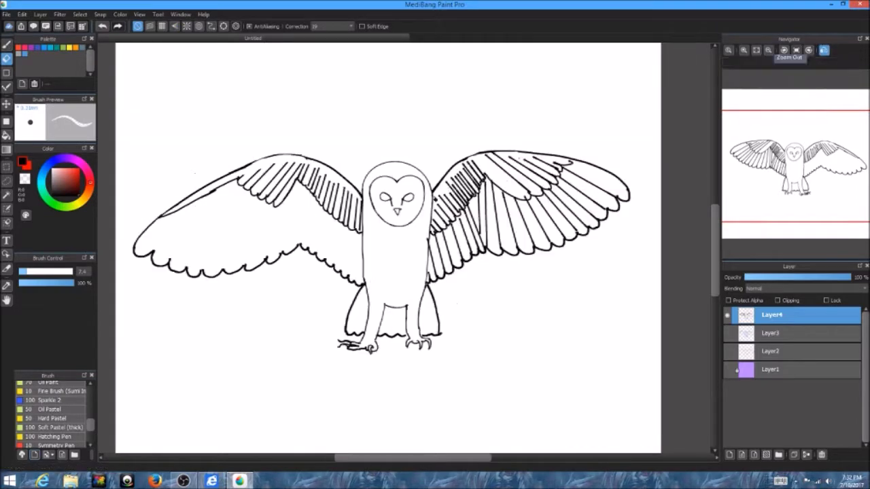
drag(452, 180, 498, 156)
key(h)
Set a vanishing point above the right-hand wing and ink straight lines between its inner lower feathers.
click(174, 26)
click(450, 136)
click(507, 244)
click(517, 123)
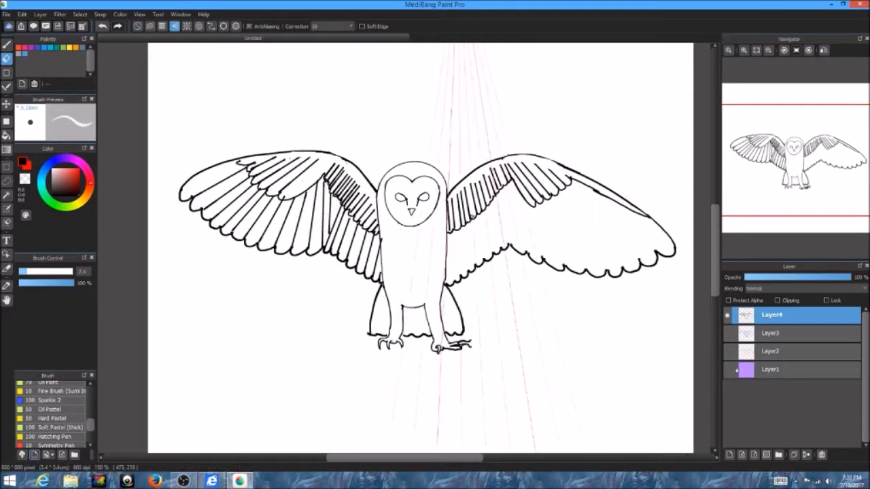
key(b)
drag(476, 263, 486, 211)
drag(505, 249, 512, 193)
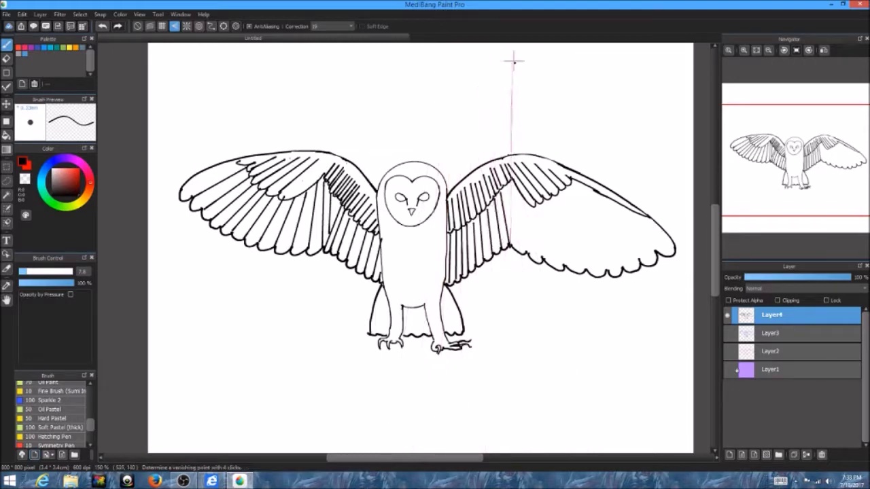
Ink long dividing lines between the outer flight feathers of the right-hand wing, out to the wing tip.
drag(528, 254, 524, 202)
drag(543, 260, 538, 204)
mouse_move(566, 268)
mouse_down()
mouse_move(556, 202)
mouse_move(571, 188)
mouse_up()
mouse_move(607, 272)
mouse_down()
mouse_move(589, 190)
mouse_move(601, 194)
mouse_up()
drag(640, 269, 619, 199)
drag(658, 253, 647, 224)
click(175, 26)
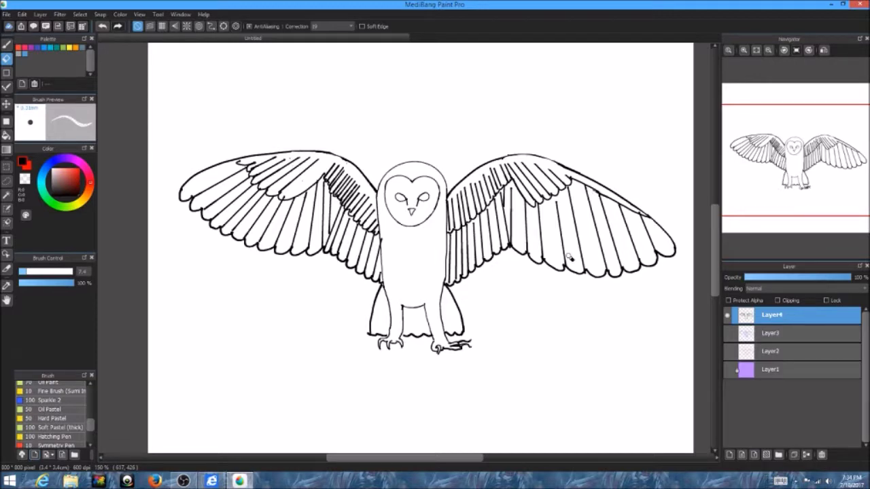
Ink straight feather lines in the tail, radiating from a vanishing point above the owl's head.
key(s)
key(b)
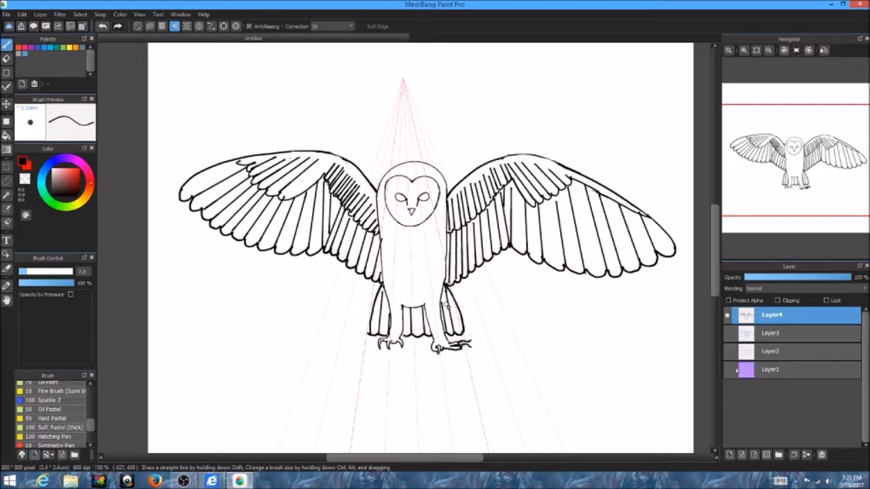
key(s)
Erase rough line ends and stray marks around the feathers of both wings, including the outermost covert tip on the left-hand wing.
key(e)
key(ctrl+plus)
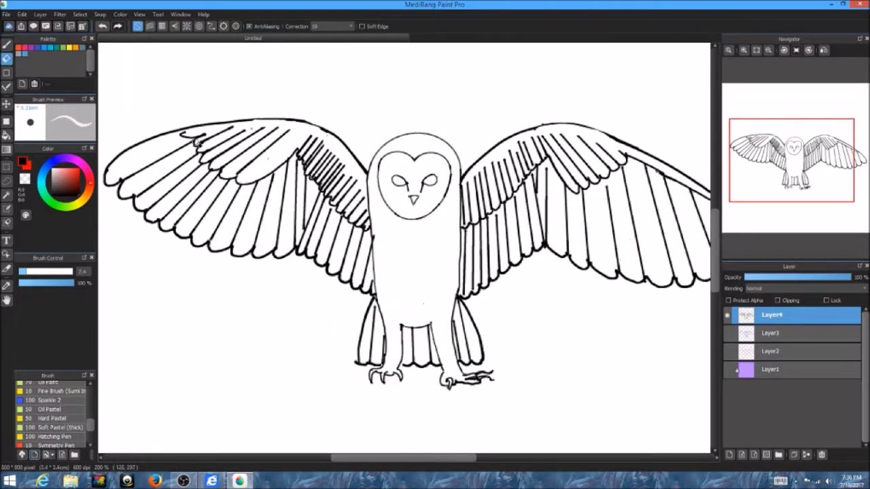
scroll(199, 139, up, 2)
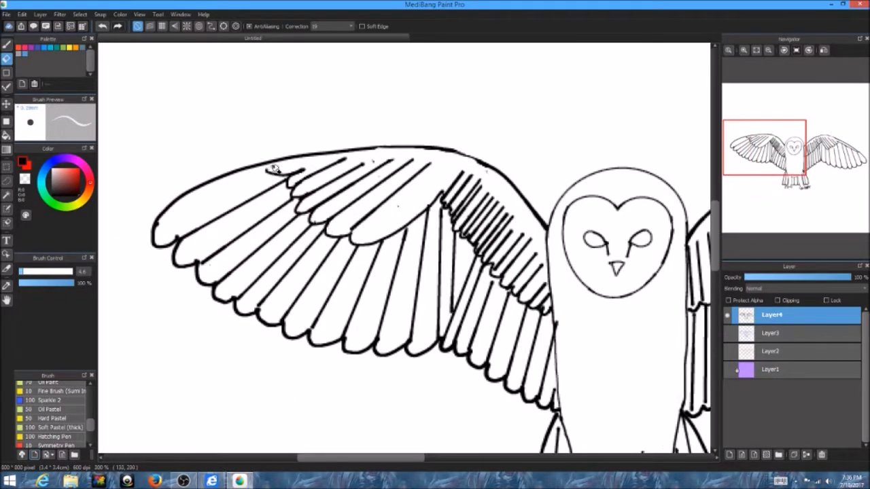
drag(270, 166, 280, 171)
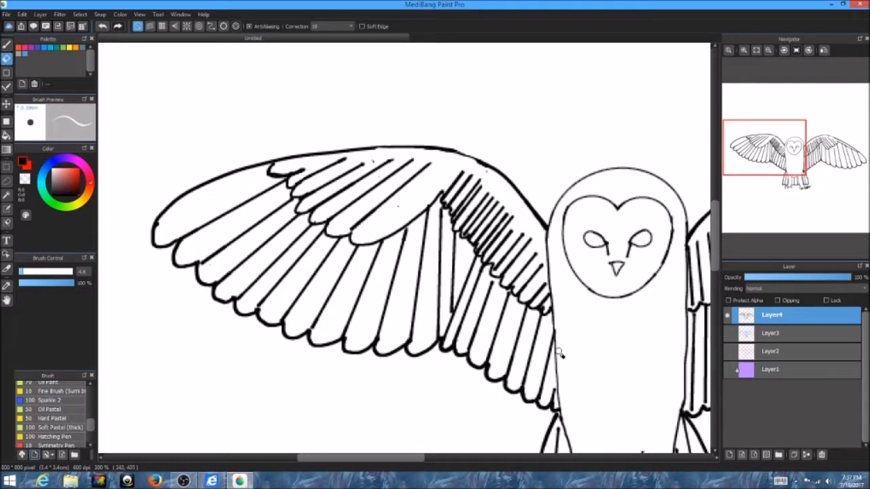
drag(495, 242, 296, 182)
scroll(562, 331, down, 3)
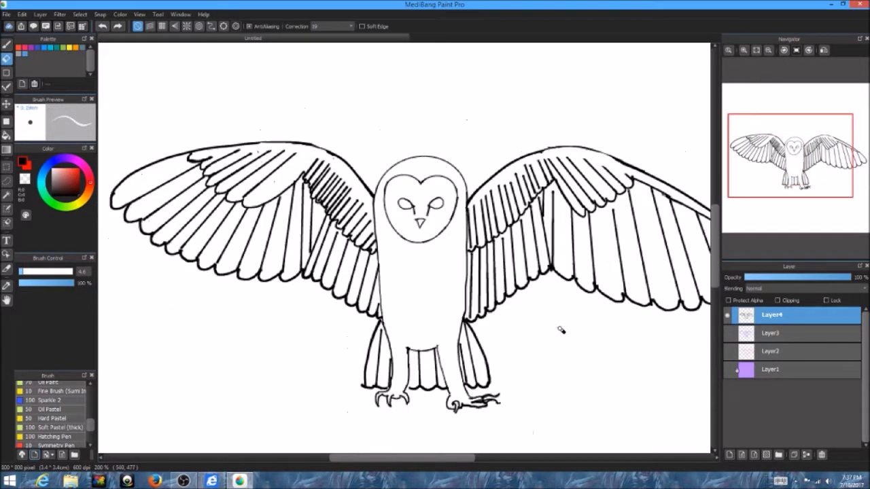
scroll(580, 334, up, 3)
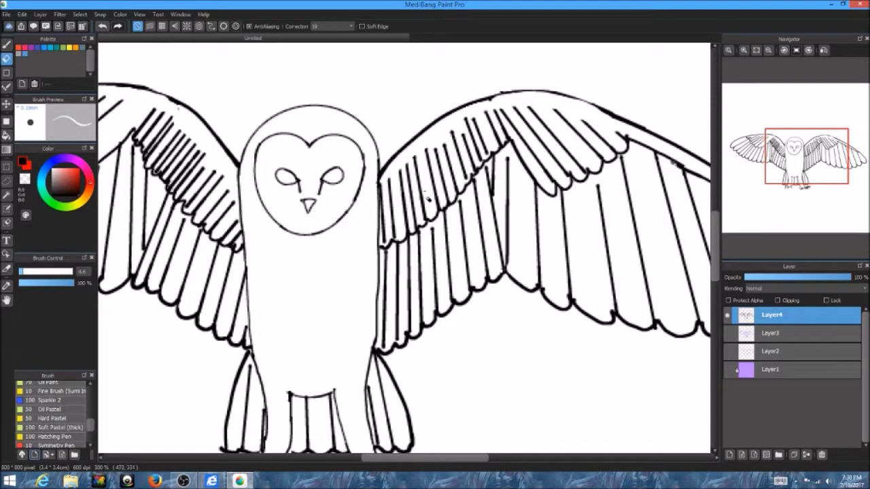
drag(542, 290, 423, 233)
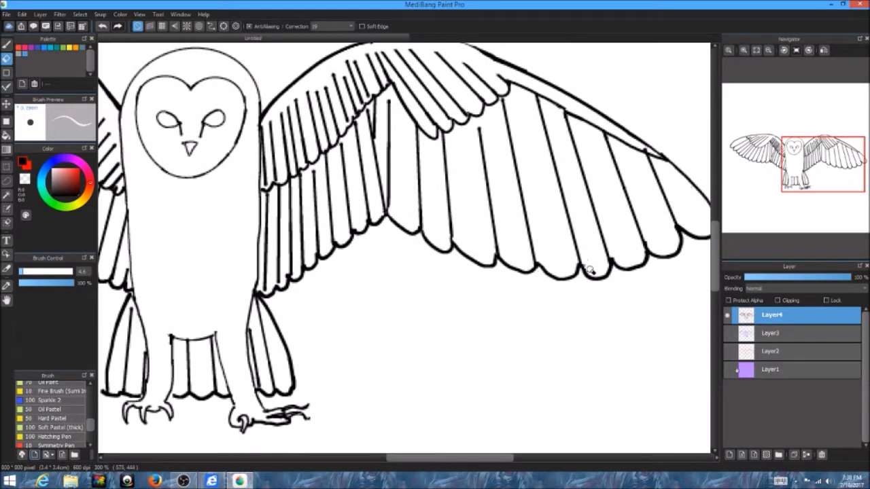
scroll(433, 121, left, 10)
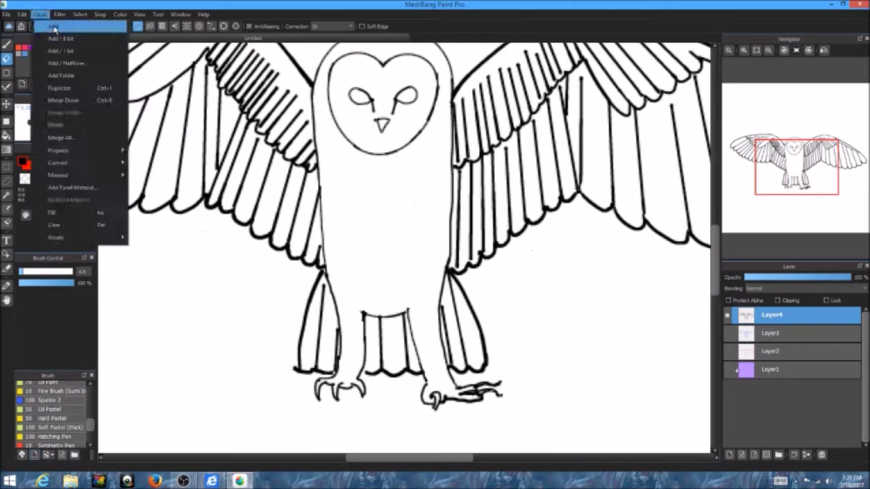
Add a new layer beneath Layer4 and paint a large solid red area behind the whole owl.
click(58, 33)
drag(402, 245, 414, 186)
mouse_move(231, 253)
mouse_down()
mouse_move(350, 367)
mouse_move(380, 204)
mouse_up()
key(ctrl+minus)
mouse_move(204, 204)
mouse_down()
mouse_move(257, 216)
mouse_move(408, 306)
mouse_up()
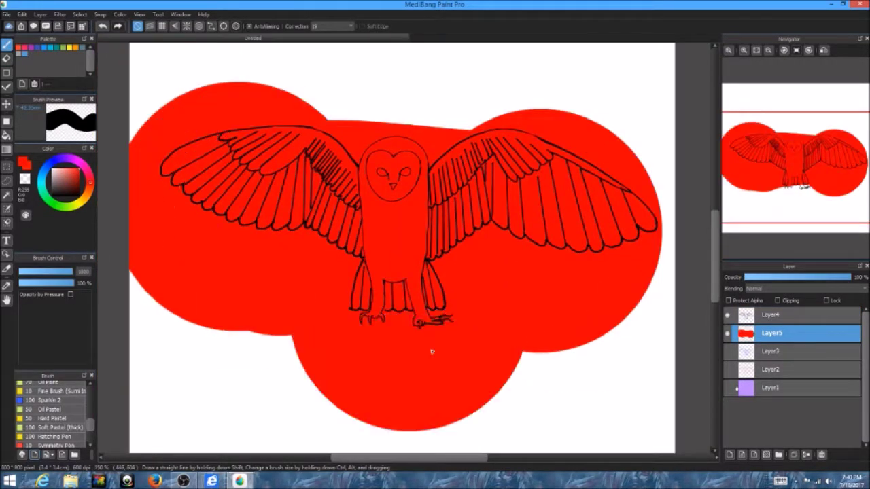
key(ctrl+z)
click(397, 242)
Show Layer1 and fill its area outside the red backing with black.
click(770, 314)
key(e)
key(ctrl+minus)
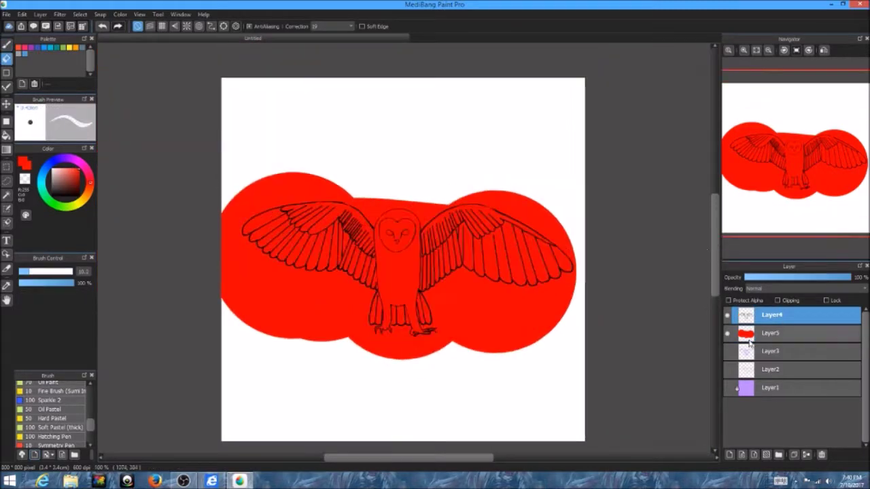
click(770, 387)
key(g)
click(728, 388)
click(533, 288)
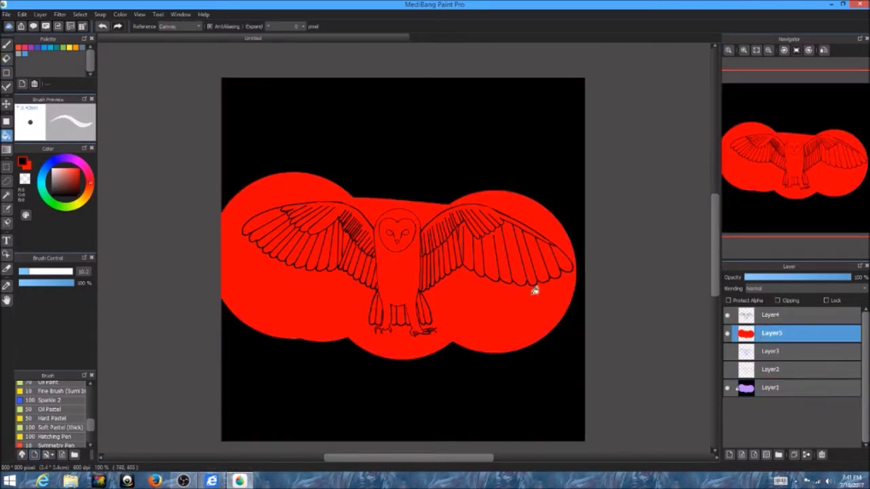
Clear the red from Layer5 and cover the area around the owl's outline with black on Layer1.
key(e)
drag(437, 346, 381, 319)
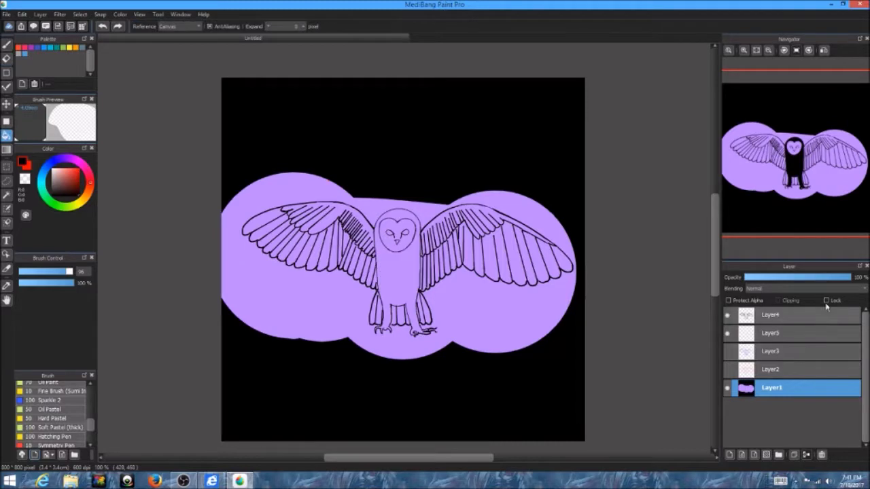
key(Delete)
key(b)
drag(289, 354, 299, 262)
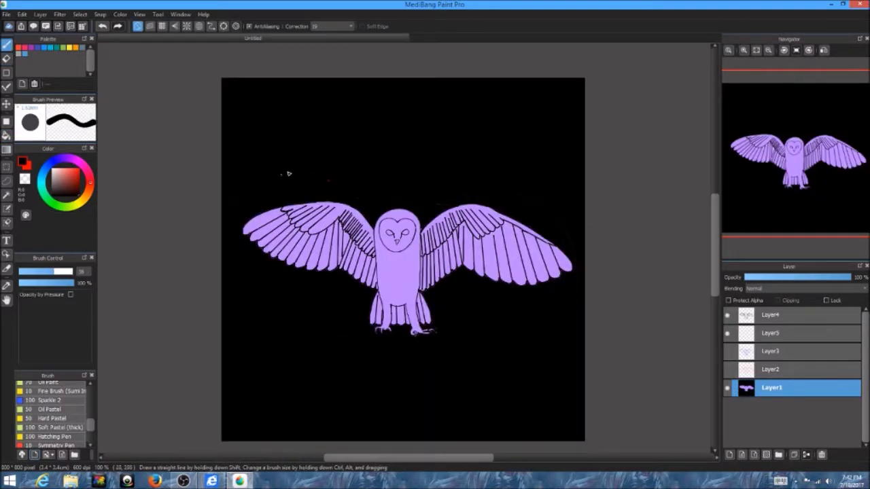
click(6, 134)
key(p)
click(771, 369)
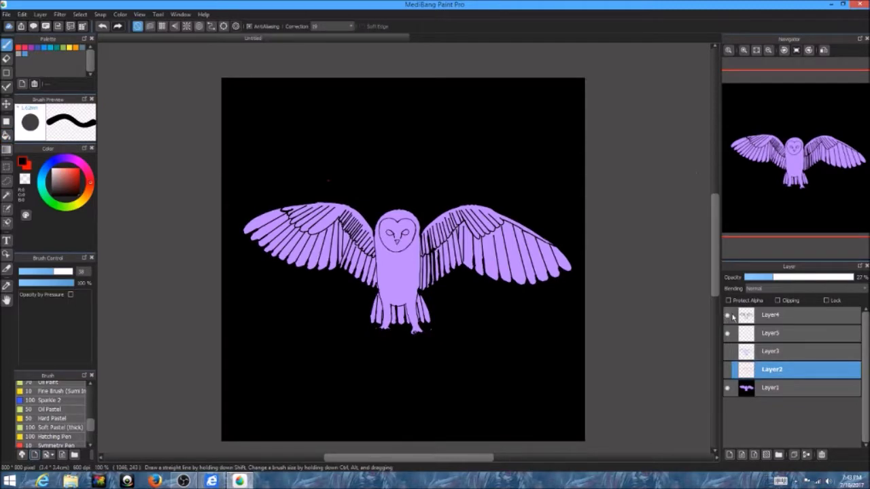
click(727, 388)
click(727, 387)
On Layer1, paint the selected background around the owl's silhouette solid black and deselect it.
click(772, 388)
key(e)
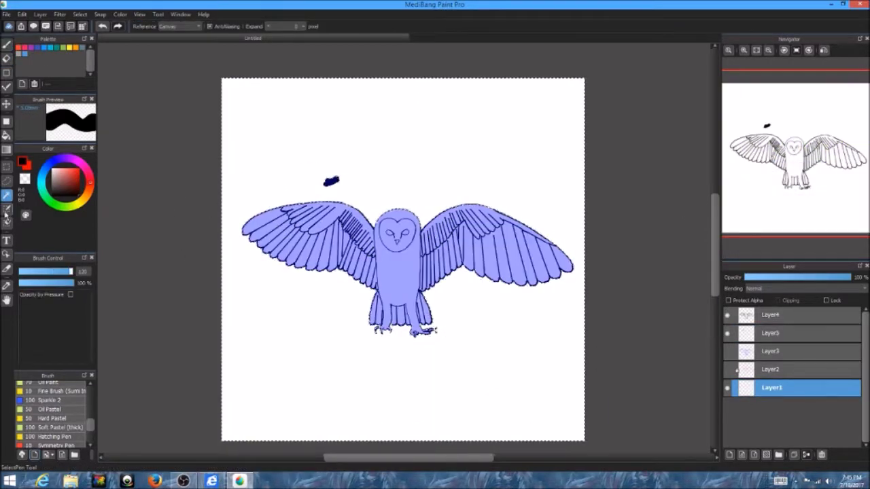
click(6, 44)
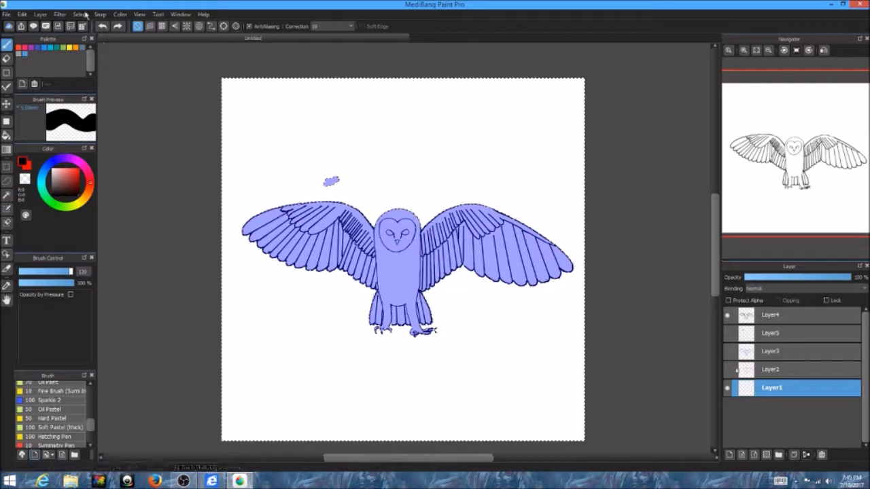
mouse_move(231, 146)
mouse_down()
mouse_move(408, 380)
mouse_move(331, 293)
mouse_move(582, 170)
mouse_move(306, 122)
mouse_up()
key(ctrl+d)
key(e)
click(770, 333)
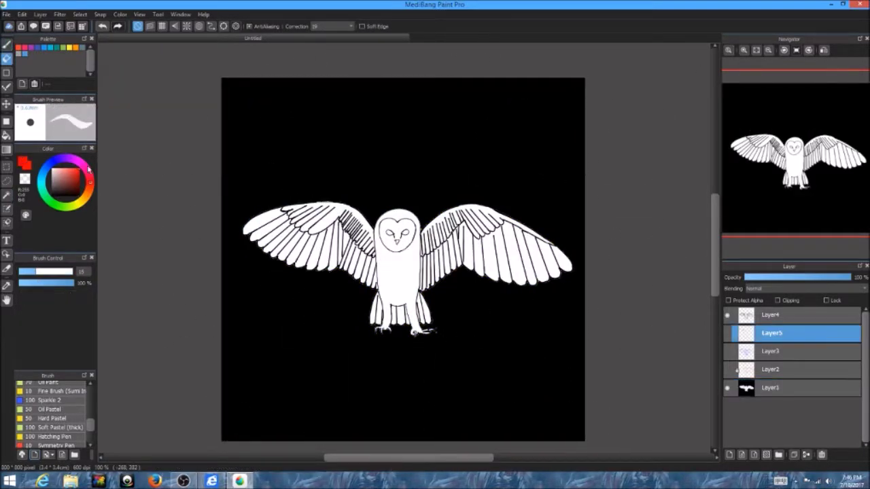
click(7, 44)
drag(408, 272, 354, 306)
key(ctrl+z)
drag(251, 252, 565, 231)
key(ctrl+z)
Select the owl's shape from Layer1 and paint the left-hand wing red and the right-hand wing blue on Layer5.
click(771, 387)
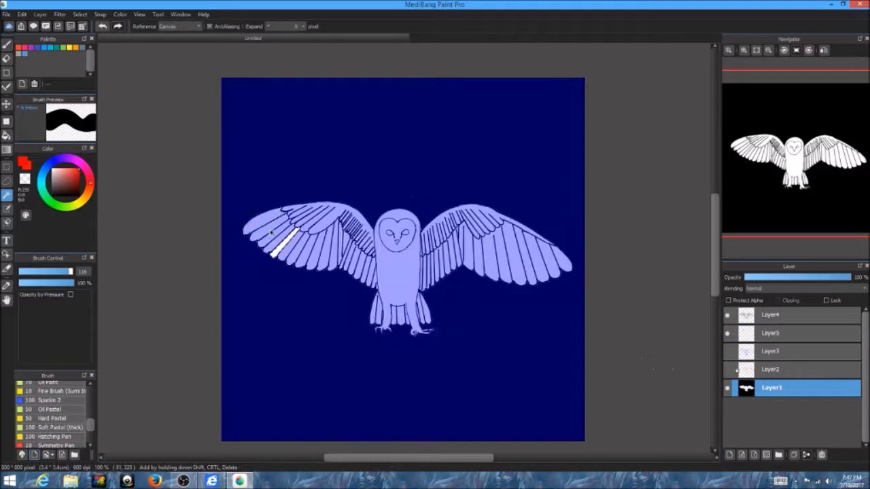
click(770, 333)
mouse_move(252, 224)
mouse_down()
mouse_move(459, 327)
mouse_move(467, 214)
mouse_move(509, 234)
mouse_move(421, 320)
mouse_move(425, 249)
mouse_move(379, 339)
mouse_move(467, 243)
mouse_move(408, 285)
mouse_move(359, 271)
mouse_move(283, 401)
mouse_up()
mouse_move(381, 224)
mouse_down()
mouse_move(401, 285)
mouse_move(387, 319)
mouse_move(428, 312)
mouse_move(399, 317)
mouse_move(385, 246)
mouse_up()
scroll(356, 276, up, 2)
Paint the owl's body, legs and tail purple on Layer5 and clear the selection.
mouse_move(48, 258)
mouse_down()
mouse_move(53, 163)
mouse_move(144, 47)
mouse_up()
key(ctrl+d)
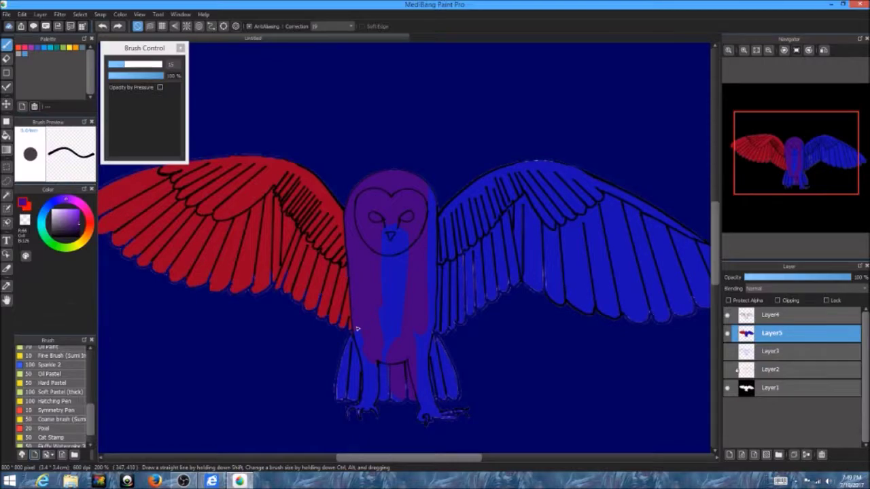
drag(442, 381, 425, 335)
key(ctrl+d)
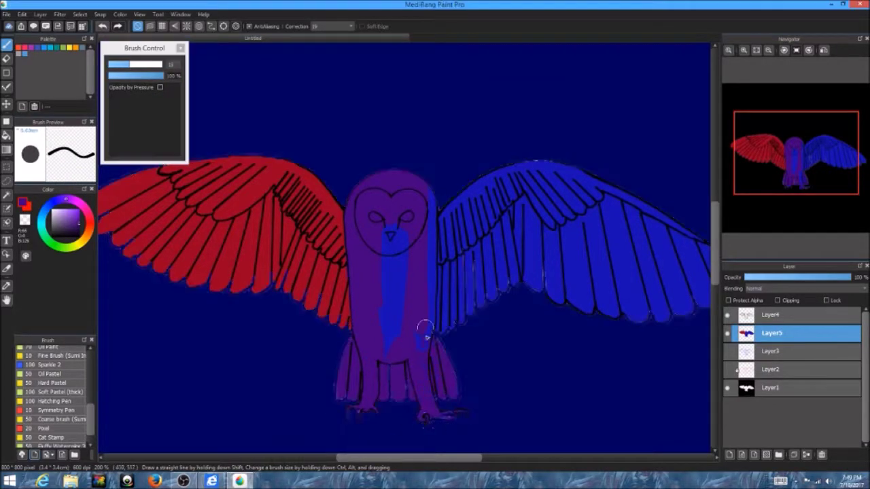
mouse_move(144, 48)
mouse_down()
mouse_move(68, 127)
mouse_move(47, 100)
mouse_up()
key(Delete)
key(ctrl+d)
Hide and reshow Layer4's line art to locate unpainted gaps, and cover those on the tail, feet and blue wing with matching colours on Layer5.
scroll(331, 189, up, 1)
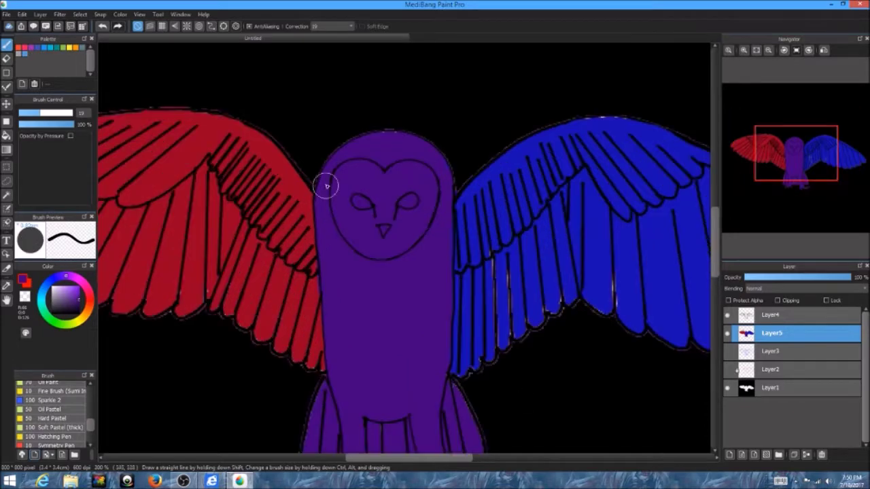
click(728, 315)
scroll(368, 361, down, 2)
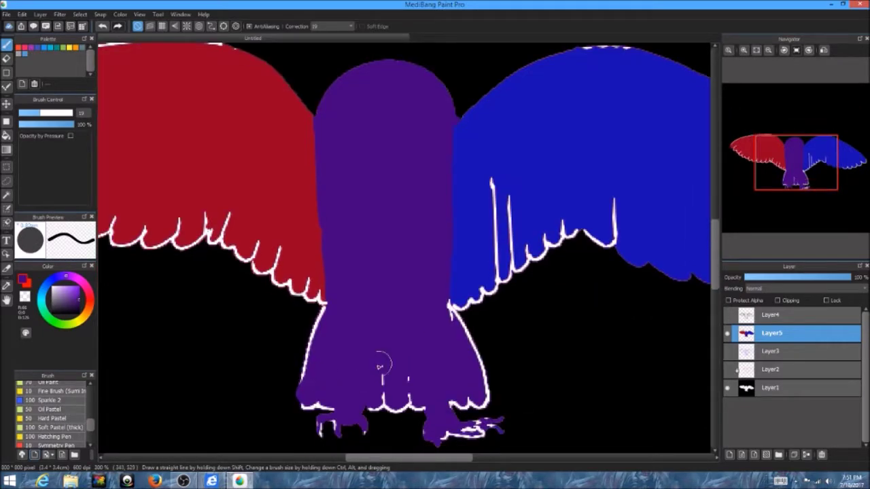
click(728, 315)
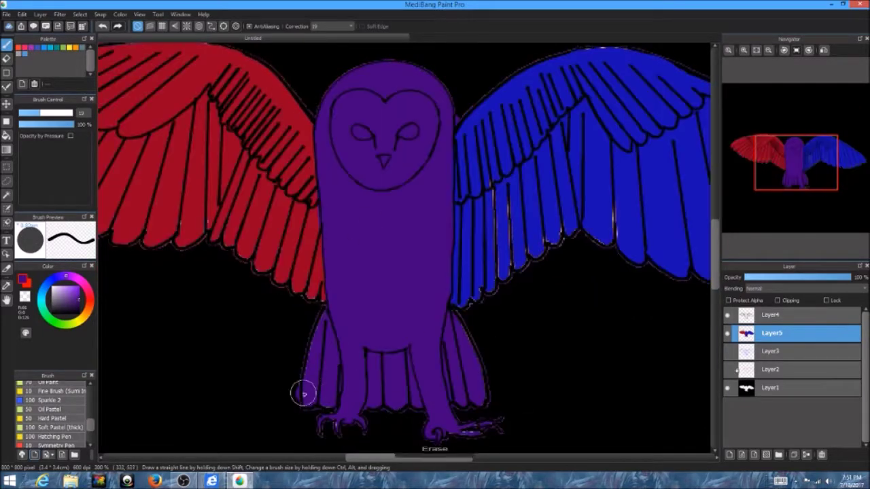
key(e)
key(b)
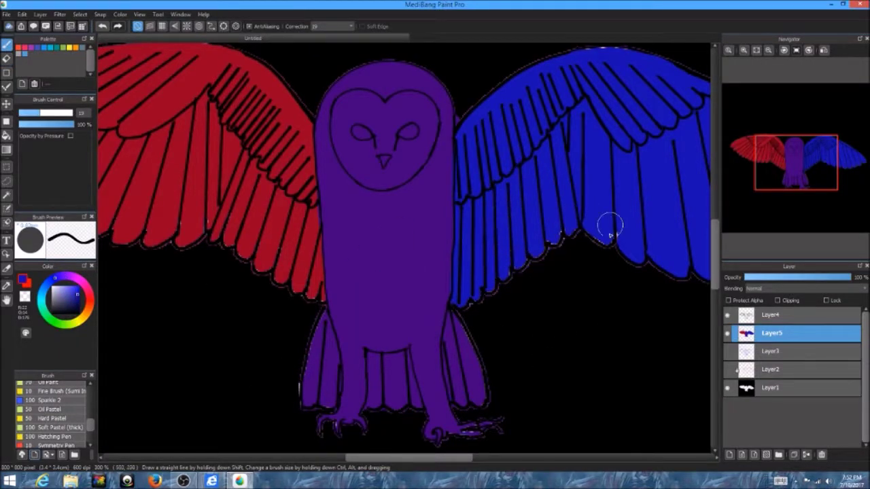
Cover the remaining gaps along both wings' feather edges on Layer5, toggling Layer4's visibility to check the coverage.
scroll(618, 229, right, 3)
scroll(618, 230, down, 1)
click(727, 315)
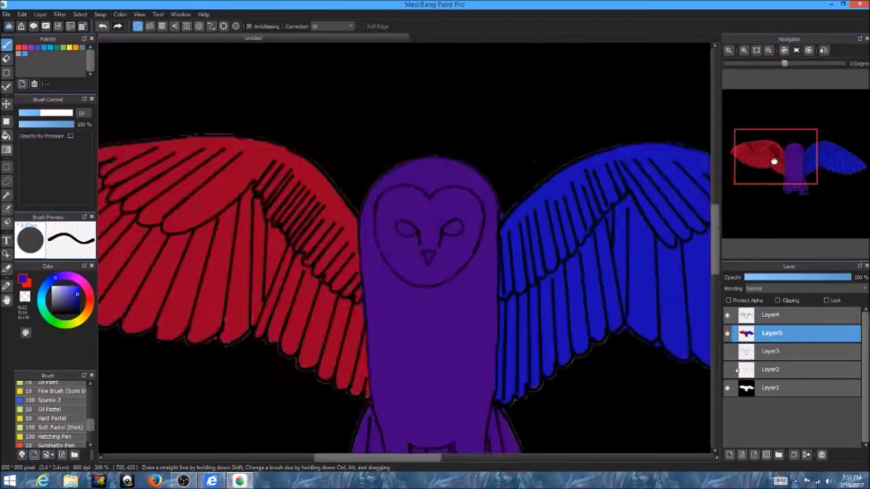
scroll(297, 381, down, 2)
click(727, 315)
click(727, 315)
Paint the owl's eye beside the blue wing blue and the other eye red on Layer5, adding two white highlights to each.
scroll(732, 166, up, 2)
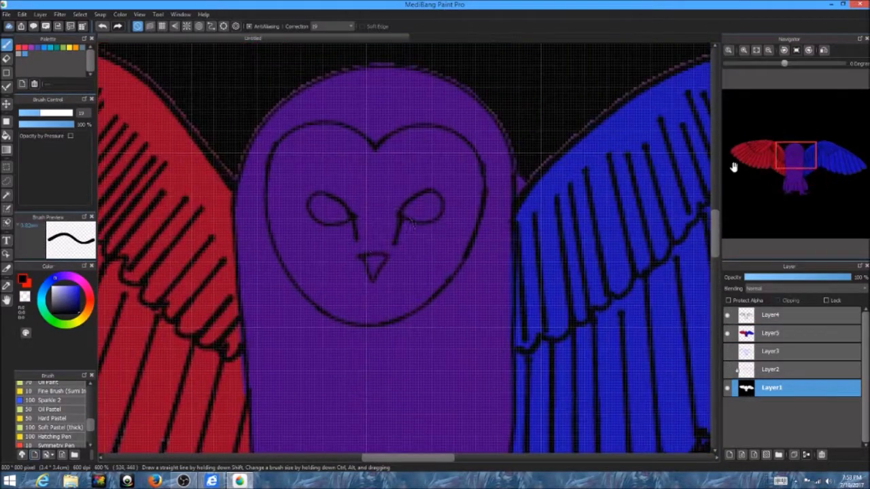
ctrl+click(427, 214)
key(ctrl+z)
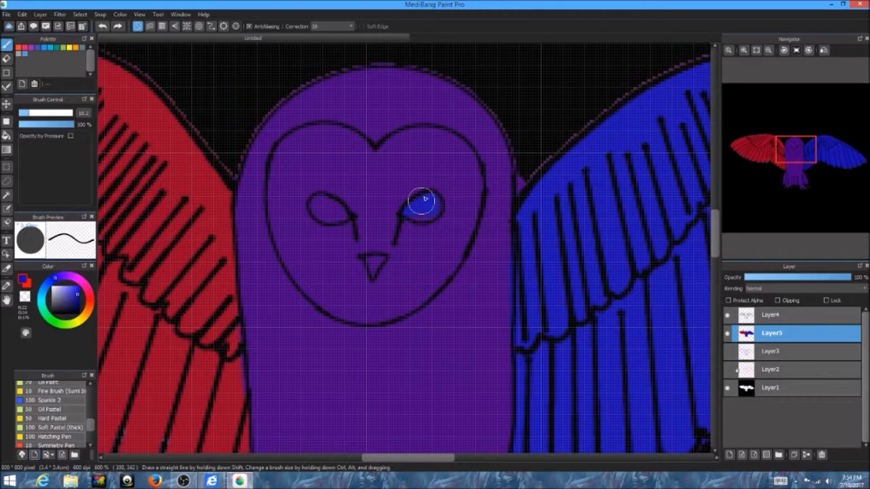
key(x)
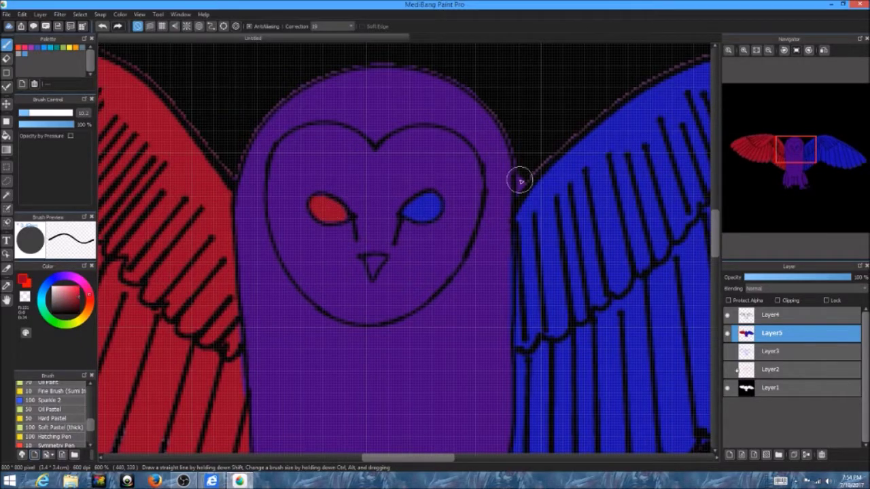
click(333, 215)
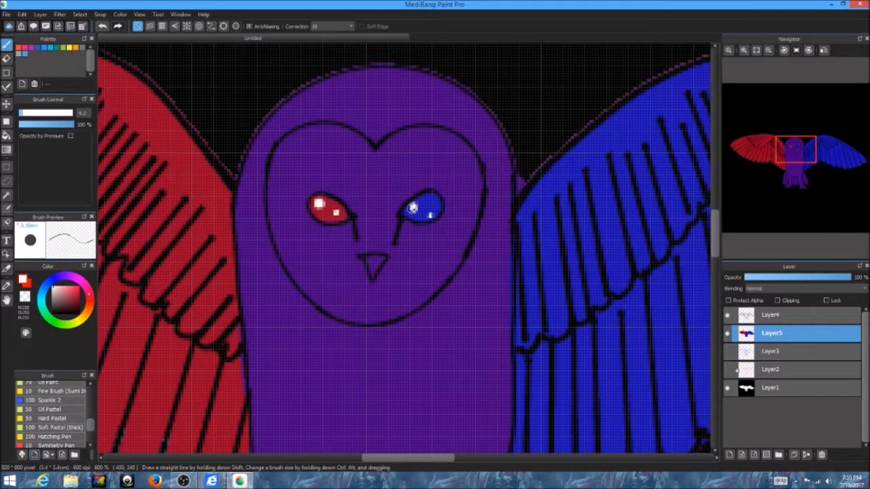
Deselect the face and paint white along its heart-shaped outline and around the eyes on Layer5 with the Drawing Pen.
ctrl+click(738, 367)
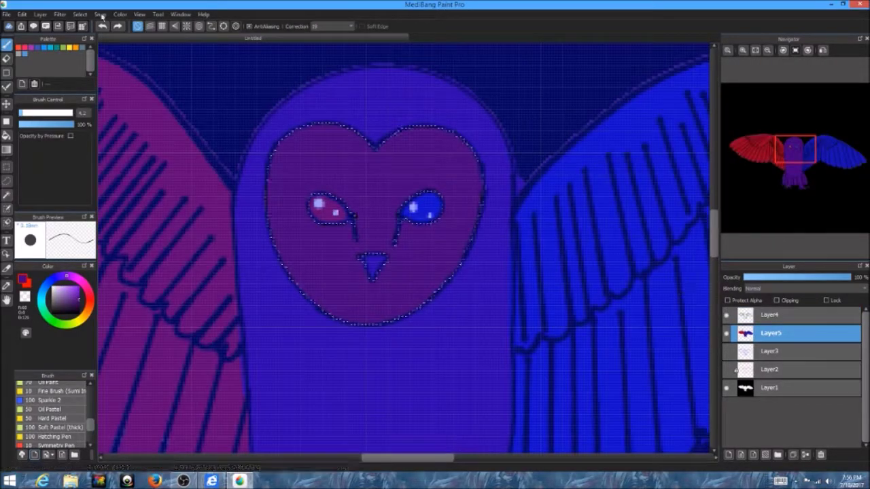
key(ctrl+d)
scroll(55, 414, down, 3)
click(58, 433)
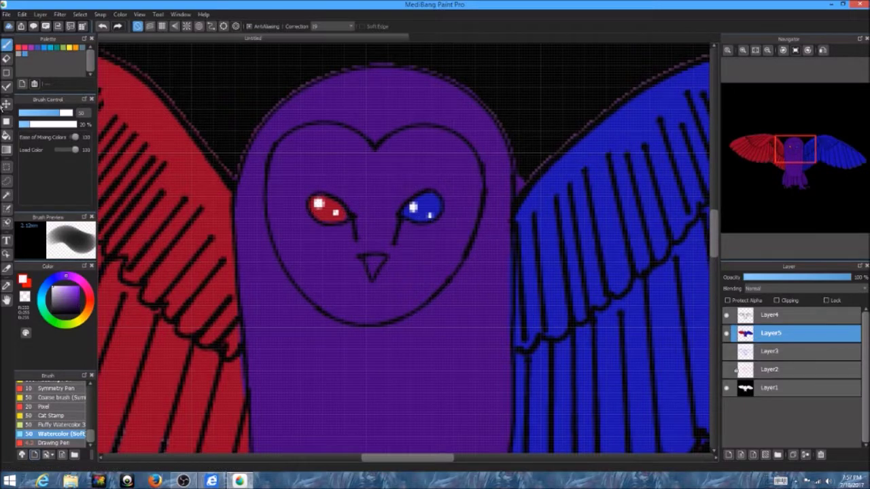
click(57, 443)
mouse_move(299, 289)
mouse_down()
mouse_move(308, 218)
mouse_move(299, 249)
mouse_move(323, 292)
mouse_move(272, 202)
mouse_move(276, 164)
mouse_move(336, 234)
mouse_move(365, 211)
mouse_move(376, 260)
mouse_move(448, 211)
mouse_move(333, 260)
mouse_move(412, 272)
mouse_move(381, 316)
mouse_move(288, 141)
mouse_move(377, 150)
mouse_move(423, 131)
mouse_move(485, 165)
mouse_up()
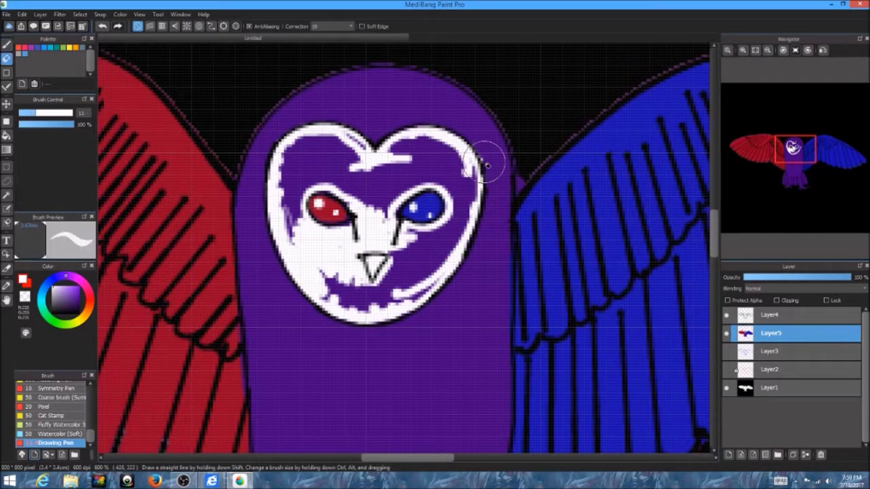
Fill the remaining purple areas inside the owl's face with white.
key(ctrl+minus)
drag(388, 262, 420, 259)
key(g)
click(407, 239)
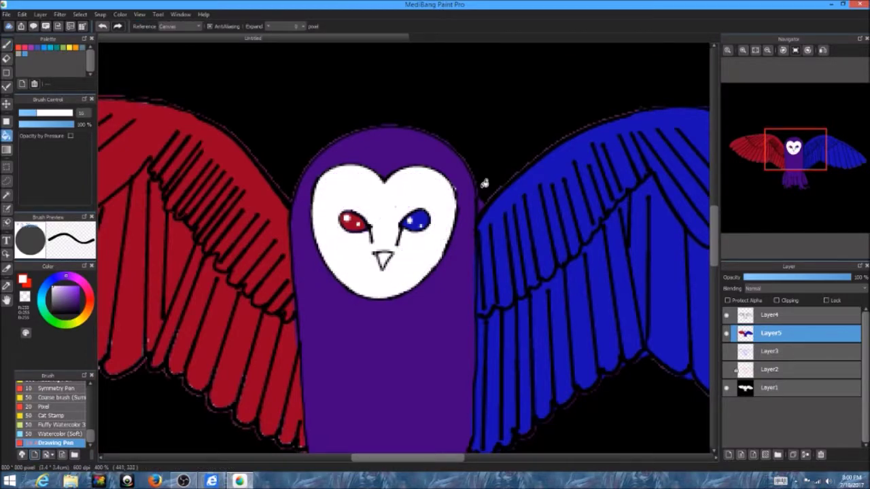
Fill the owl's beak with black on Layer5 and cover its leftover gaps with the Drawing Pen.
scroll(424, 307, down, 5)
scroll(716, 253, up, 1)
scroll(129, 276, up, 4)
scroll(219, 276, up, 2)
scroll(220, 276, down, 2)
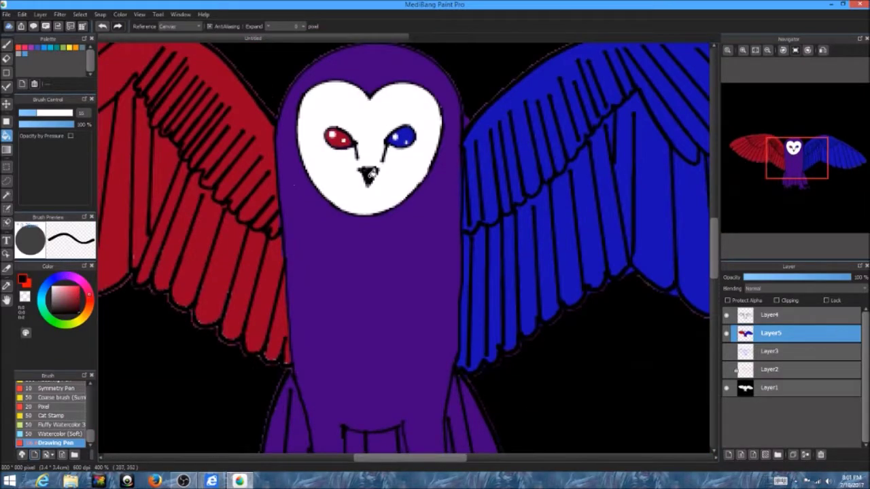
key(b)
scroll(375, 170, up, 1)
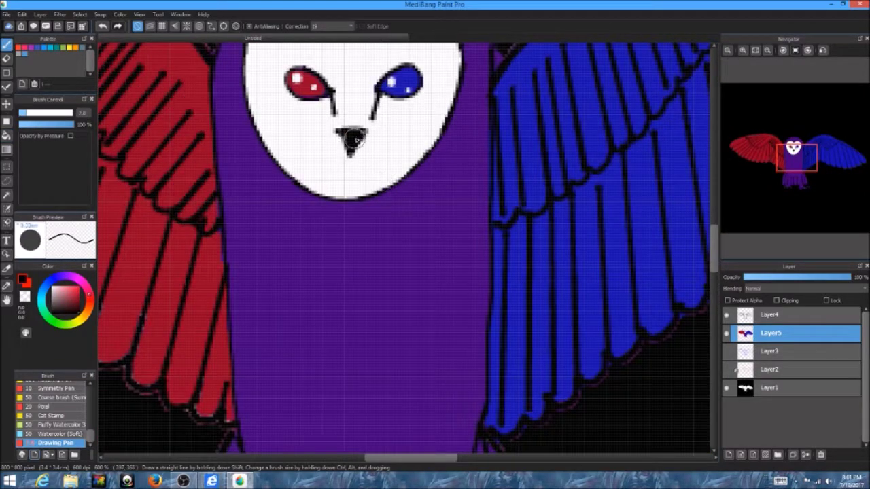
drag(380, 136, 348, 155)
scroll(348, 155, down, 3)
scroll(342, 173, up, 3)
scroll(374, 141, down, 2)
Try to fill the background around the owl with black on Layer5, and undo the fill.
key(g)
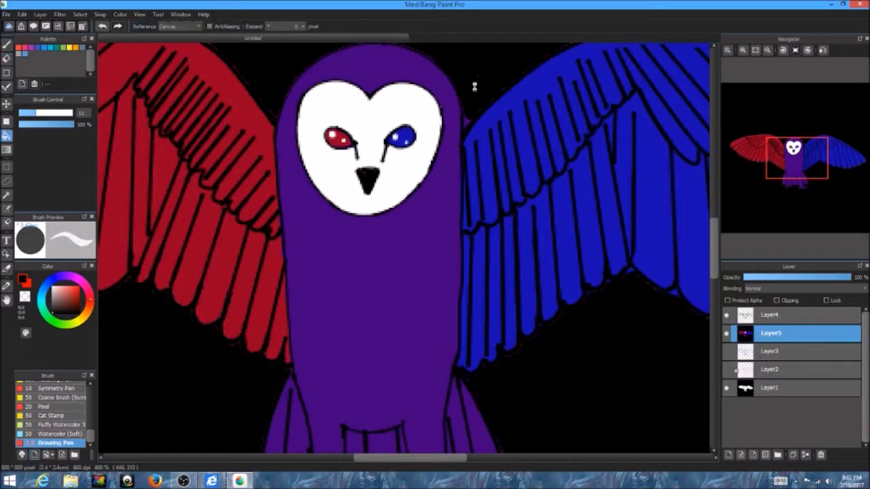
click(474, 86)
scroll(492, 60, up, 1)
key(ctrl+z)
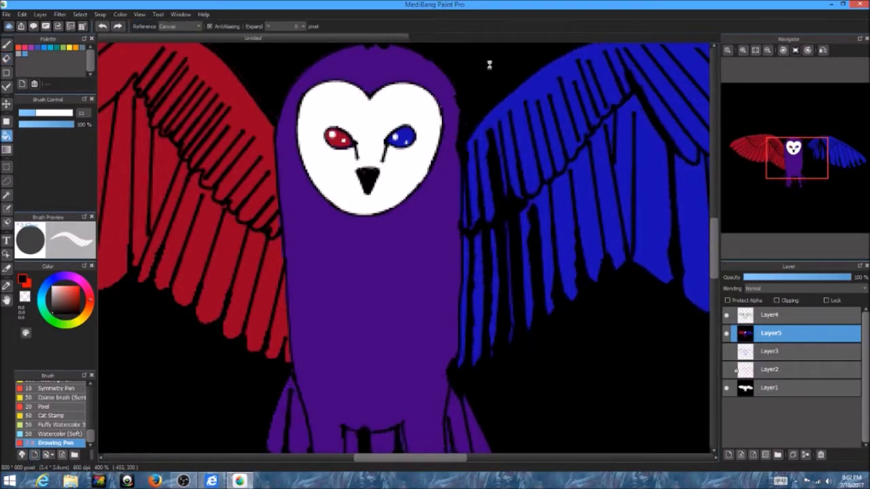
Paint the beak solid black on Layer5 with the Drawing Pen and touch up the feet in purple.
key(b)
scroll(369, 189, up, 2)
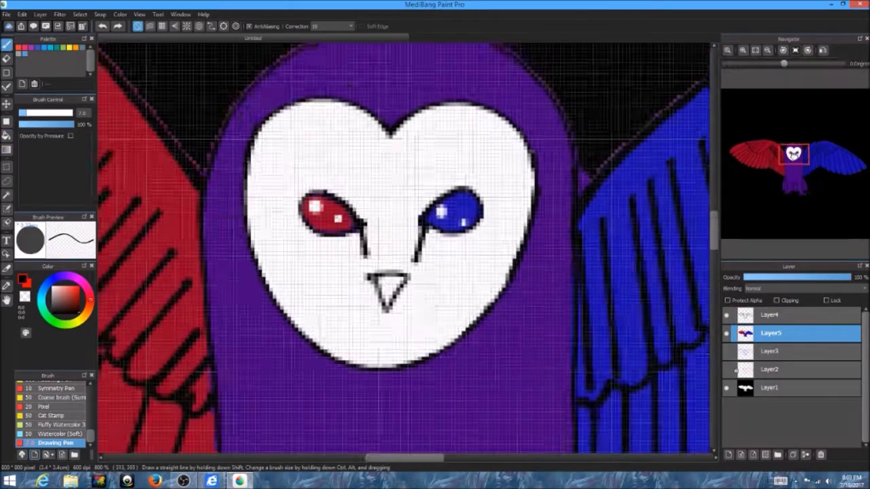
scroll(384, 273, down, 3)
scroll(459, 198, up, 2)
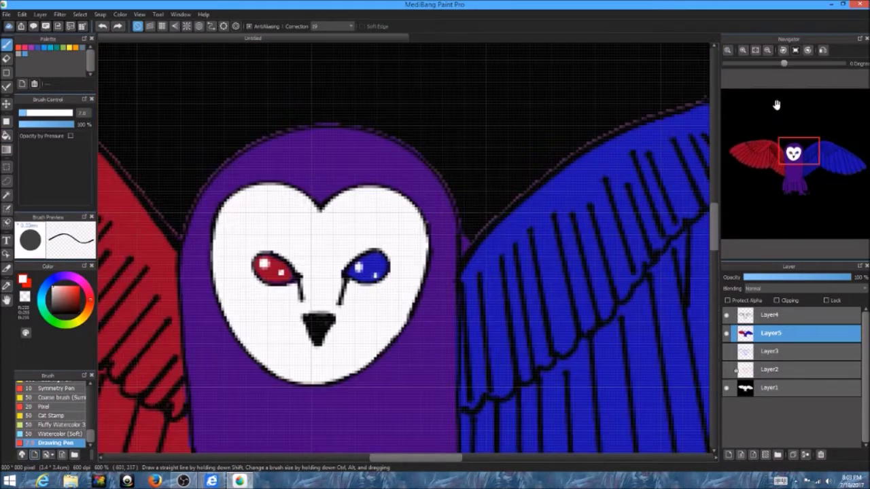
mouse_move(794, 153)
mouse_down()
mouse_move(820, 145)
mouse_move(802, 148)
mouse_up()
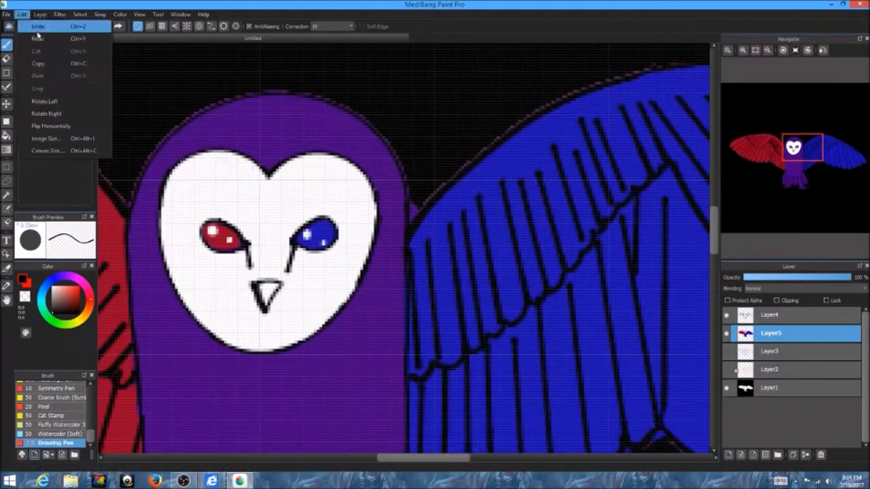
scroll(462, 112, down, 3)
scroll(499, 398, up, 3)
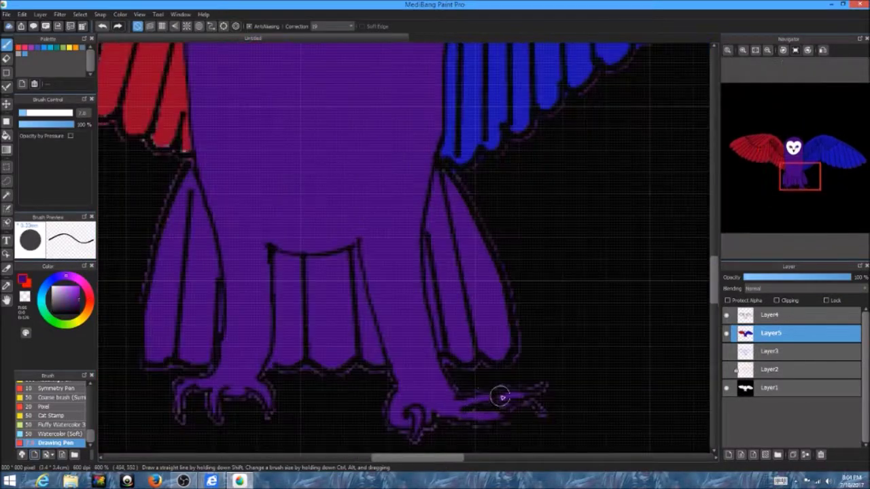
Add a new layer above Layer5 at 25% opacity and paint black shading on the tail feathers.
scroll(499, 399, down, 3)
key(ctrl+shift+n)
scroll(799, 168, up, 2)
drag(800, 168, 780, 161)
click(788, 278)
mouse_move(327, 335)
mouse_down()
mouse_move(335, 419)
mouse_move(332, 370)
mouse_move(335, 420)
mouse_up()
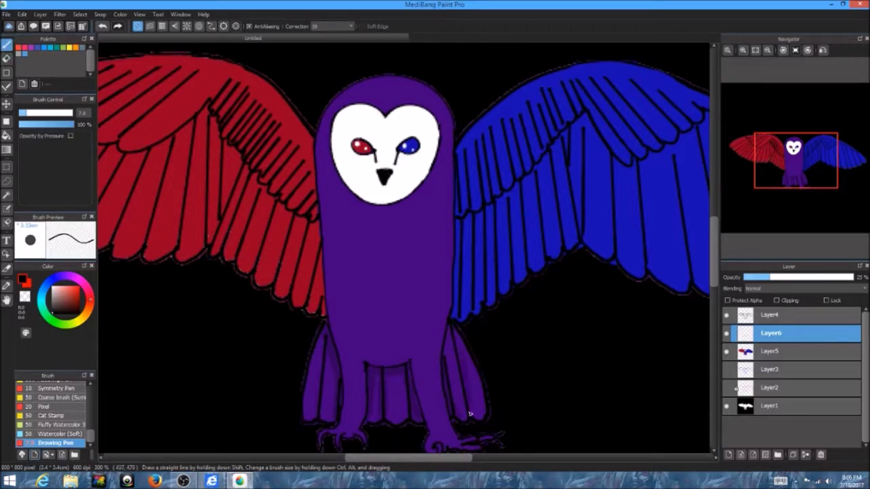
Shade the blue wing with black on Layer6, beneath the covert feathers and along the edges of the flight feathers.
scroll(475, 208, up, 1)
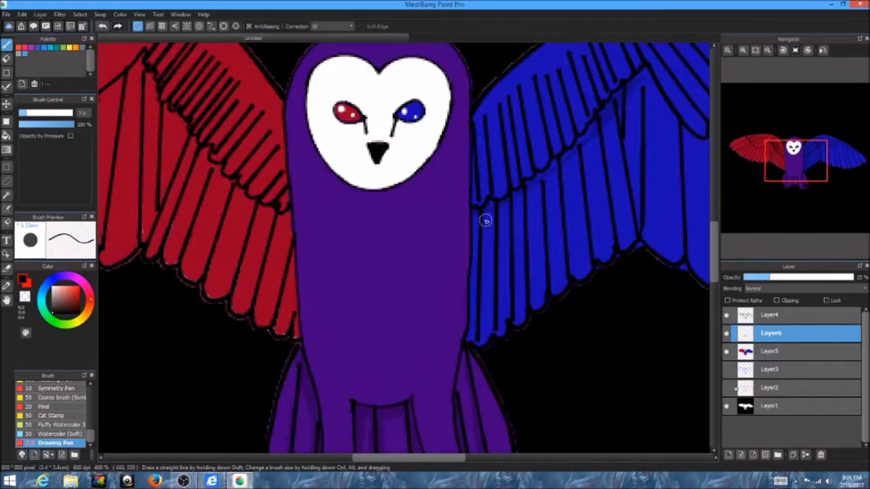
drag(626, 89, 504, 185)
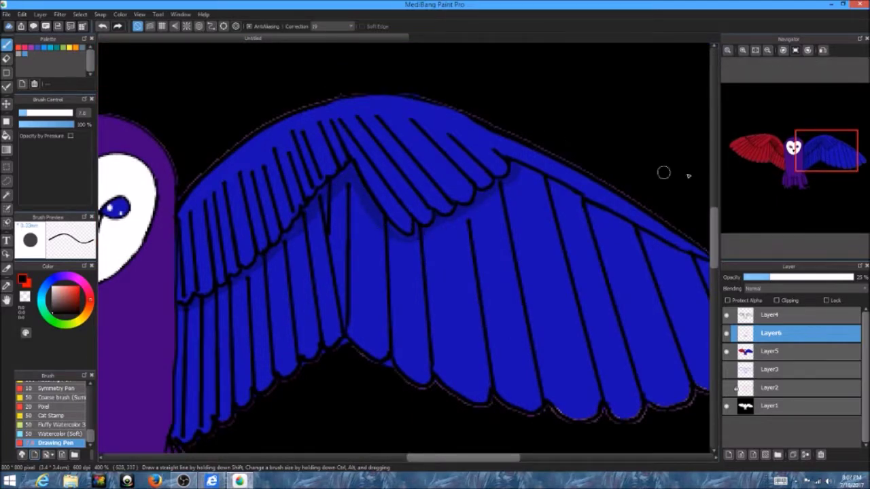
key(h)
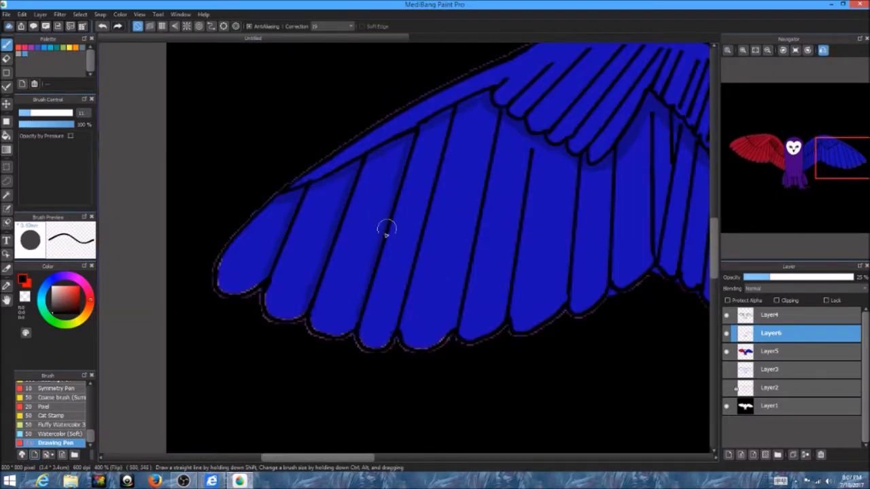
mouse_move(455, 334)
mouse_down()
mouse_move(478, 337)
mouse_move(471, 235)
mouse_up()
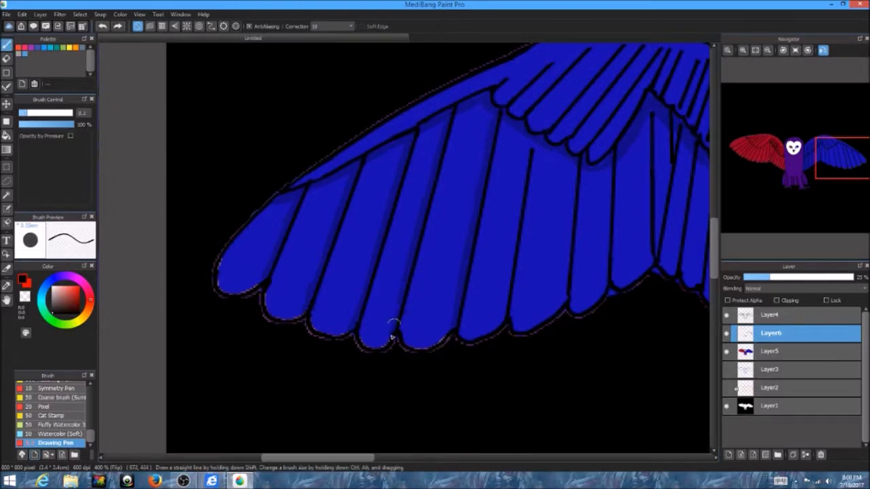
mouse_move(456, 238)
mouse_down()
mouse_move(271, 210)
mouse_move(270, 267)
mouse_up()
key(b)
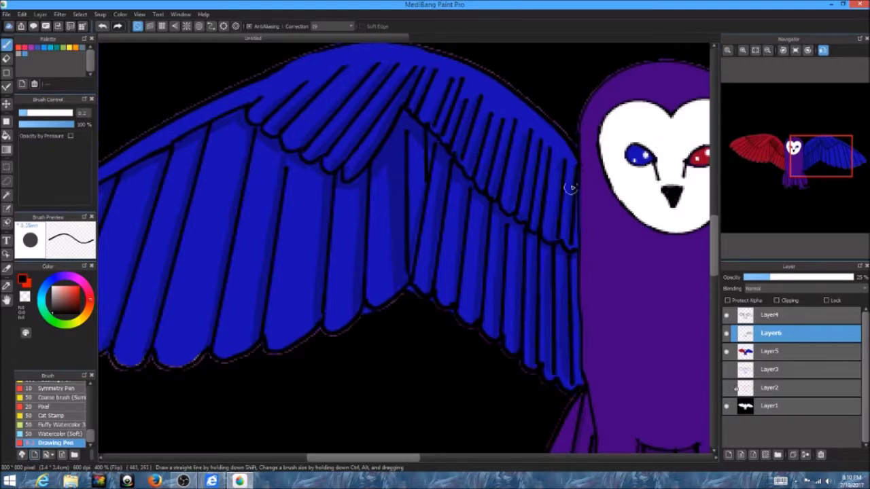
drag(98, 208, 227, 249)
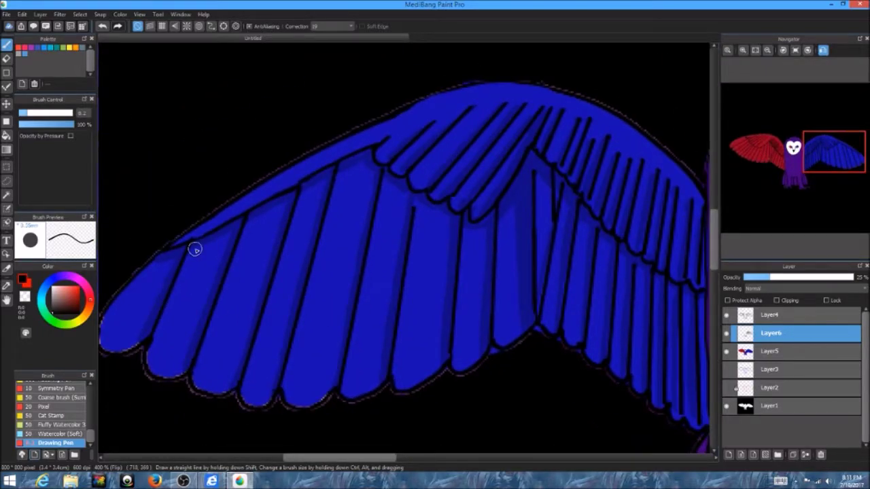
mouse_move(204, 303)
mouse_down()
mouse_move(258, 224)
mouse_move(314, 177)
mouse_move(351, 258)
mouse_up()
Shade the edges of the red wing's outer flight feathers with black on Layer6, keeping the layer at 25% opacity.
drag(290, 240, 223, 326)
drag(333, 258, 264, 377)
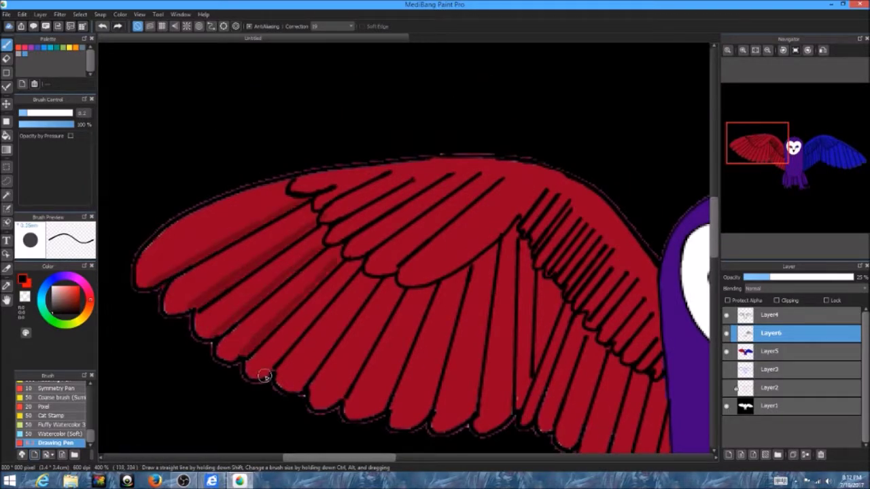
drag(389, 306, 337, 401)
drag(432, 291, 397, 364)
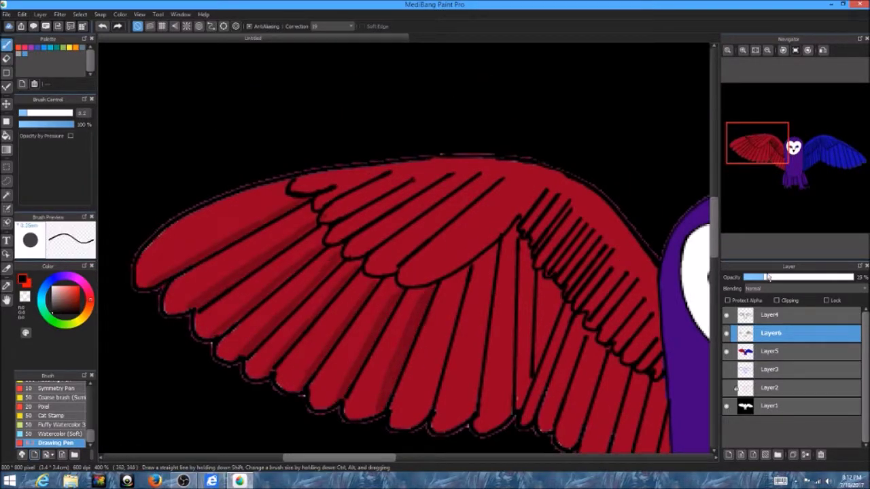
drag(243, 311, 437, 334)
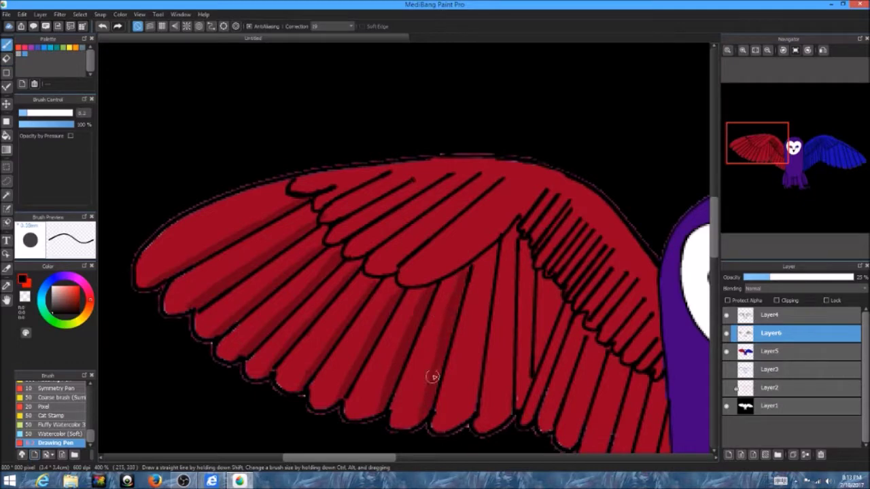
Shade the edges of the red wing's inner flight feathers down to the body with black on Layer6.
drag(512, 235, 508, 368)
drag(529, 262, 527, 391)
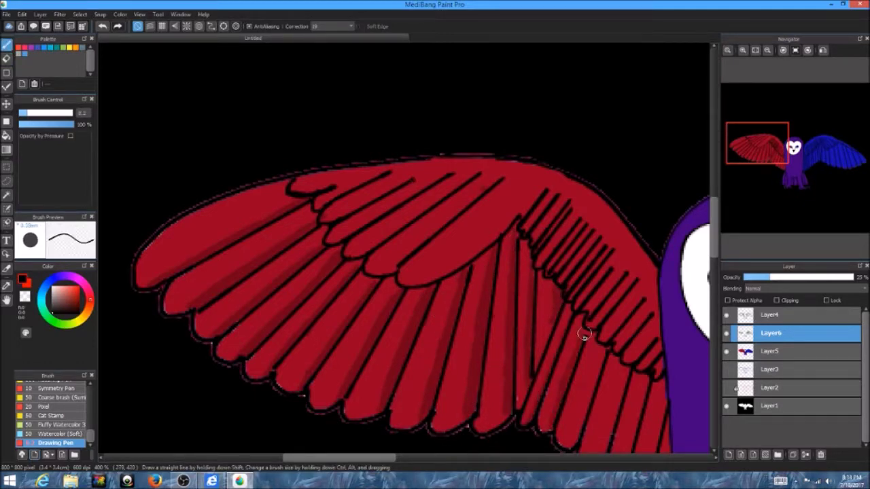
scroll(592, 394, down, 3)
drag(416, 238, 398, 330)
drag(435, 251, 425, 340)
drag(459, 262, 446, 350)
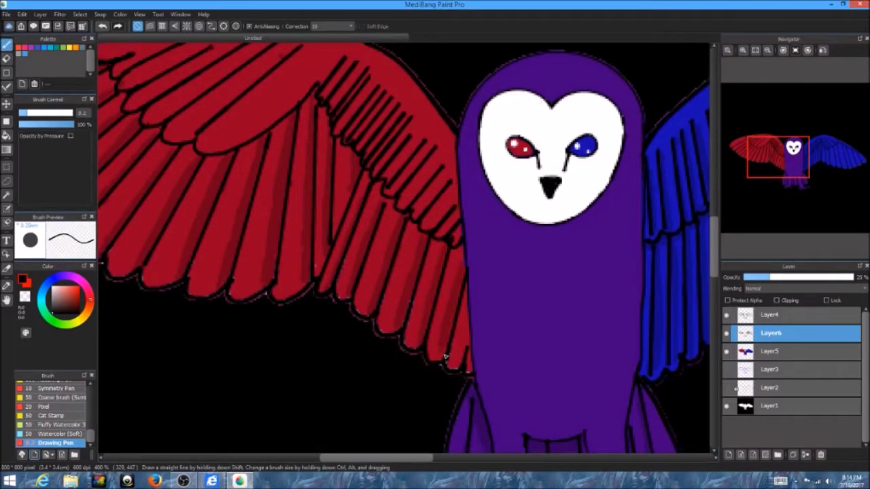
Shade the red wing's covert feathers on Layer6 and set the layer's opacity to 17%.
scroll(446, 350, up, 3)
mouse_move(382, 115)
mouse_down()
mouse_move(336, 186)
mouse_move(389, 165)
mouse_up()
click(745, 277)
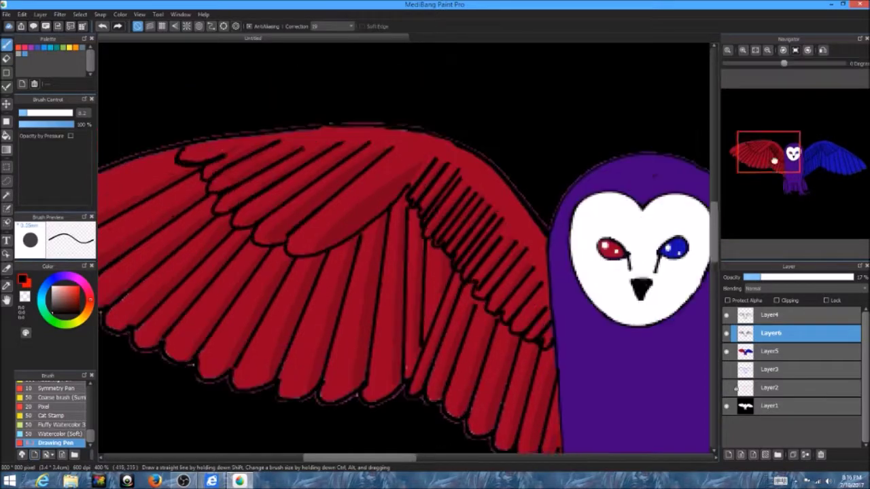
Turn on Protect Alpha for Layer4 and Layer5, and lock Layer1.
drag(667, 213, 474, 145)
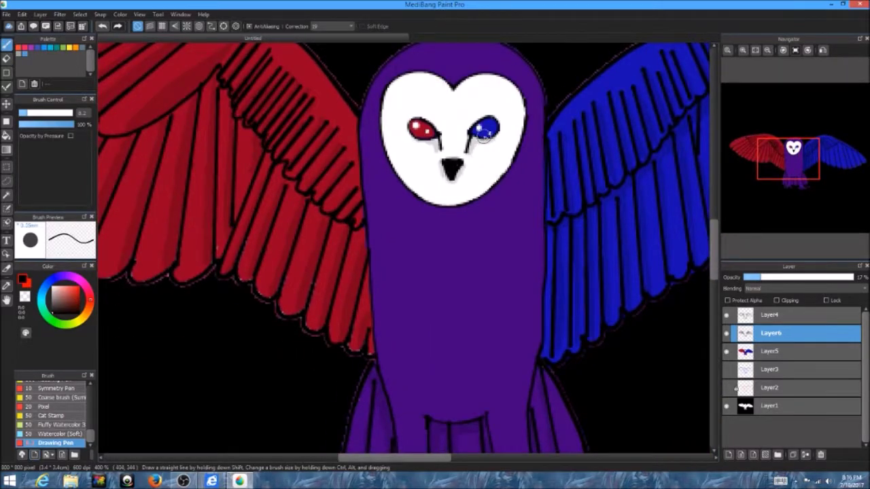
scroll(492, 352, down, 5)
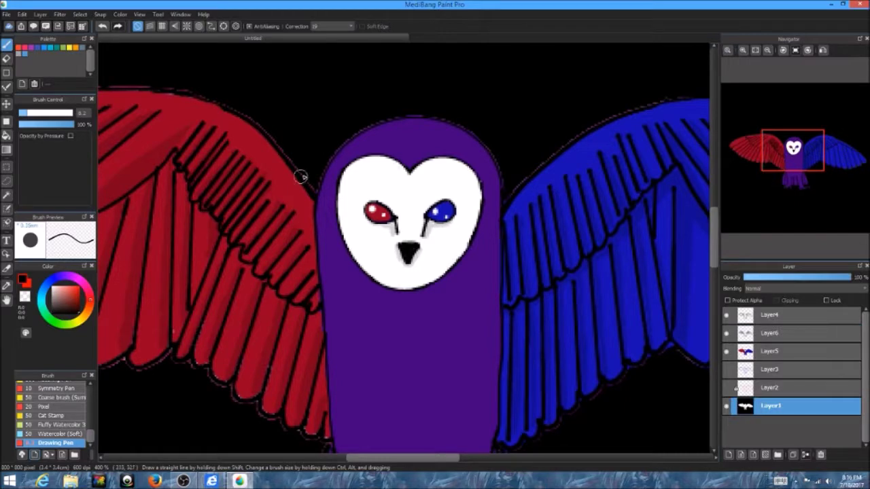
key(ctrl+minus)
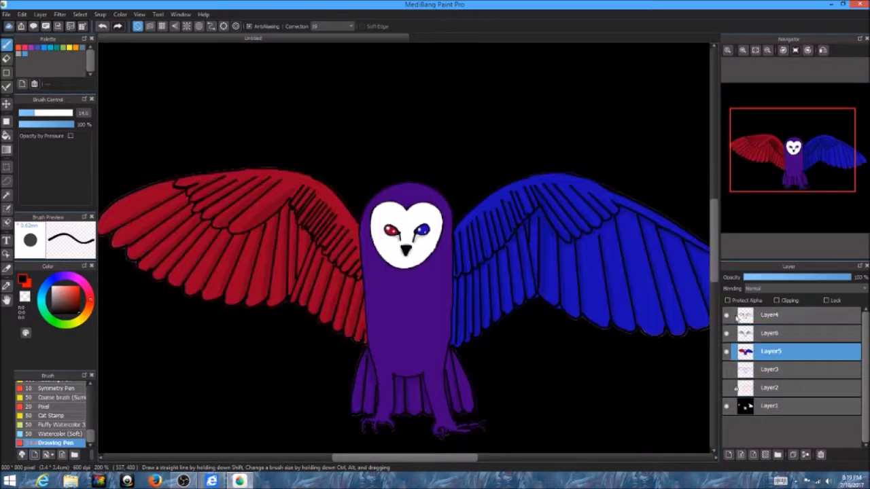
click(738, 319)
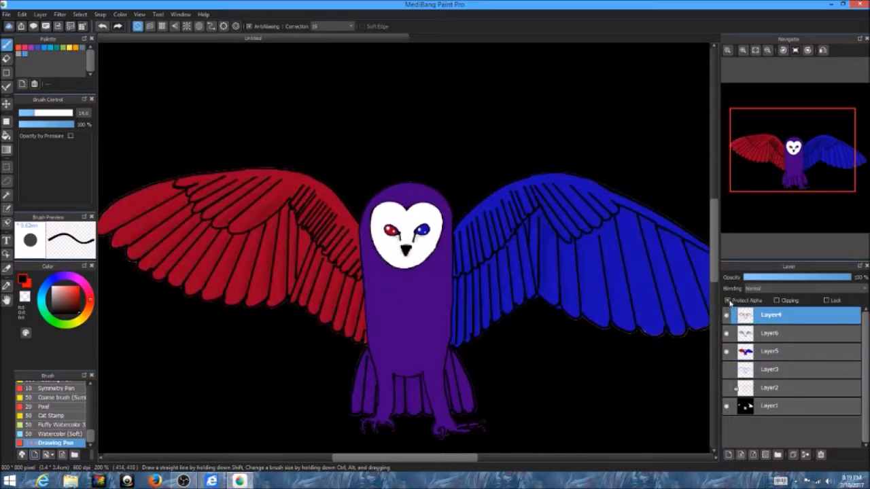
click(782, 351)
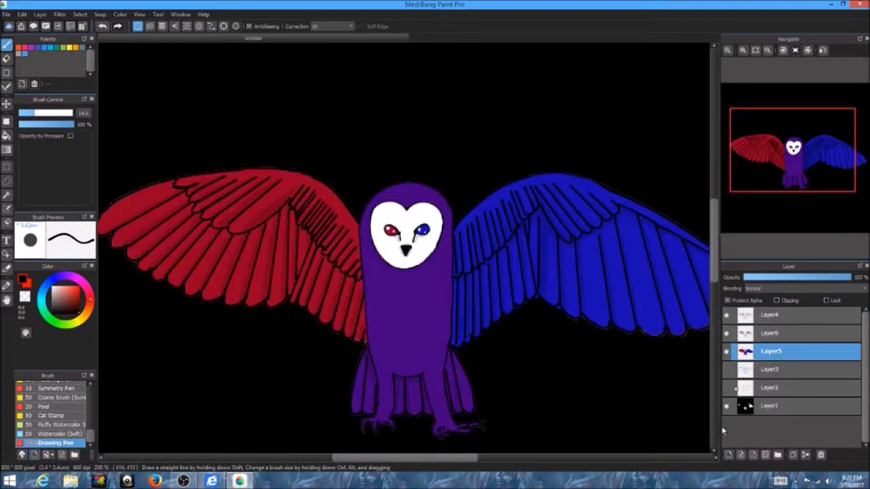
click(769, 406)
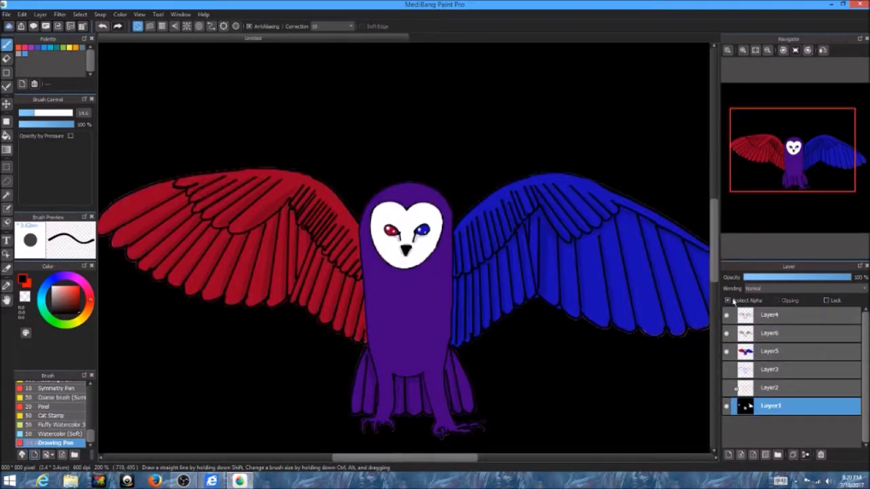
Add the text "Happy Birthday , Mom" on a new layer above Layer4 with the Text tool.
key(ctrl+minus)
key(t)
click(593, 475)
click(593, 480)
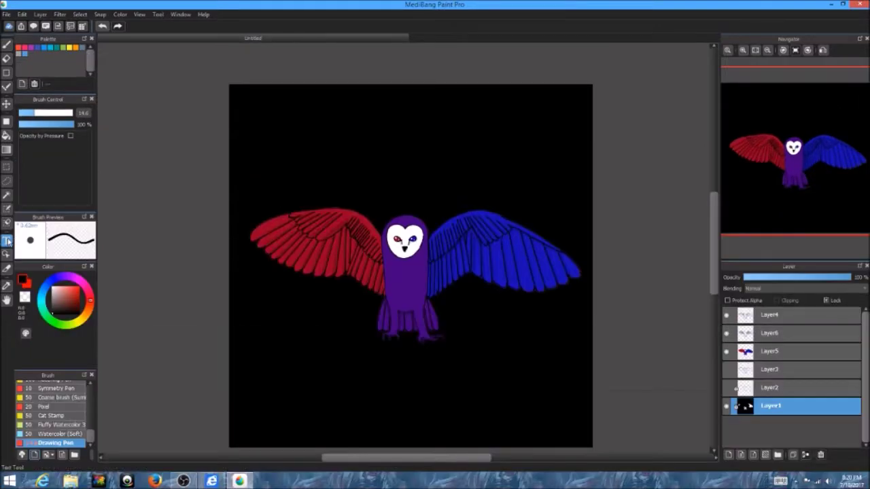
click(771, 315)
click(282, 237)
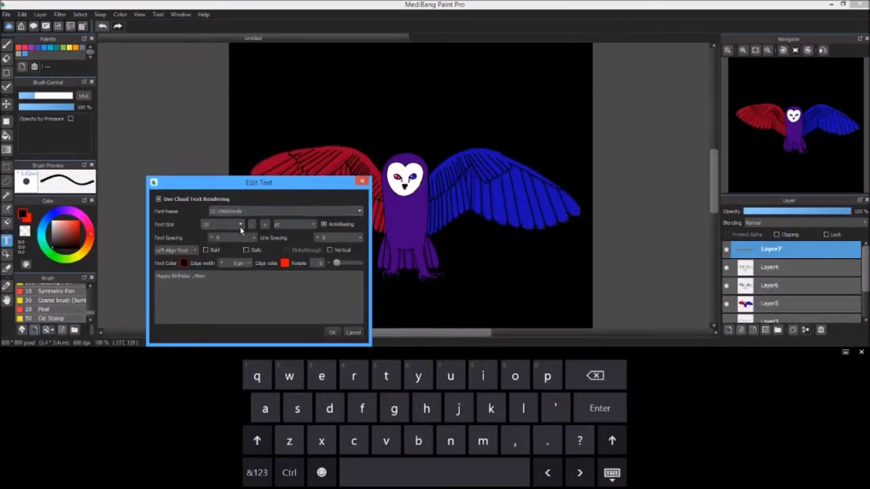
Set the birthday text's colour to white and its edge colour to dark indigo.
click(183, 263)
click(501, 159)
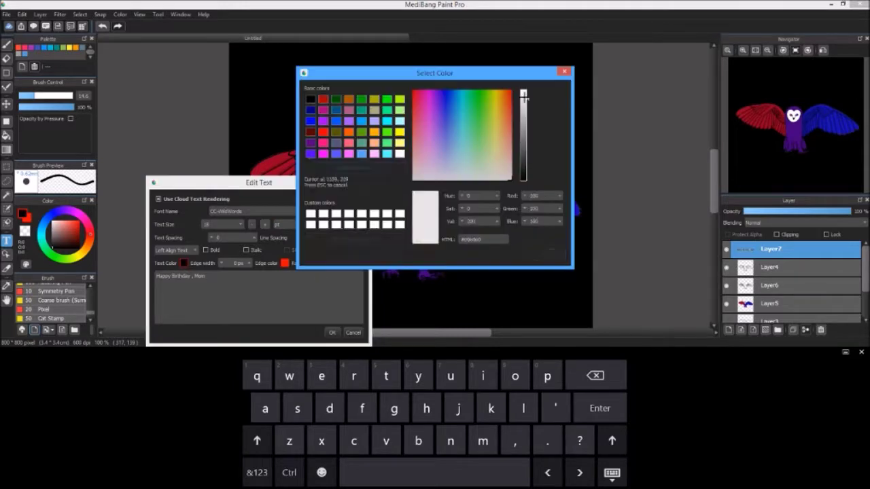
click(524, 253)
click(285, 263)
click(424, 218)
click(525, 136)
click(524, 253)
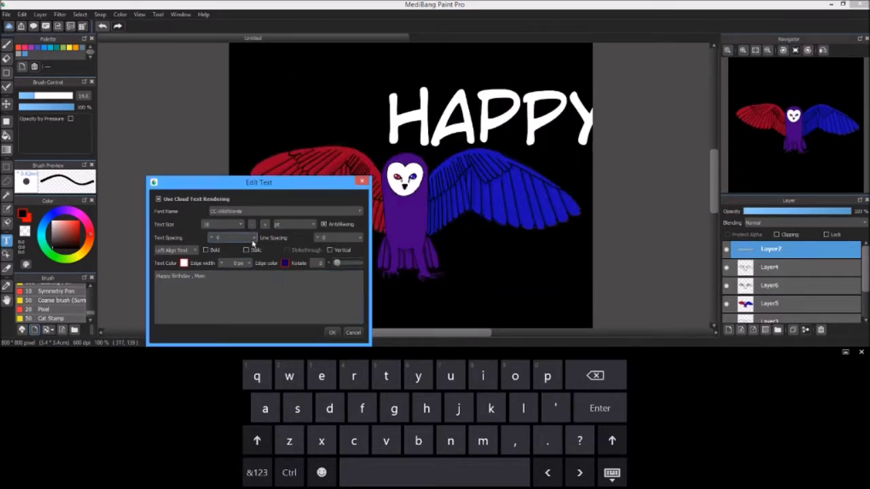
Centre-align the birthday text with a text spacing of 2, try several fonts and choose the outlined FOT-アニト-レリーフ.
click(207, 250)
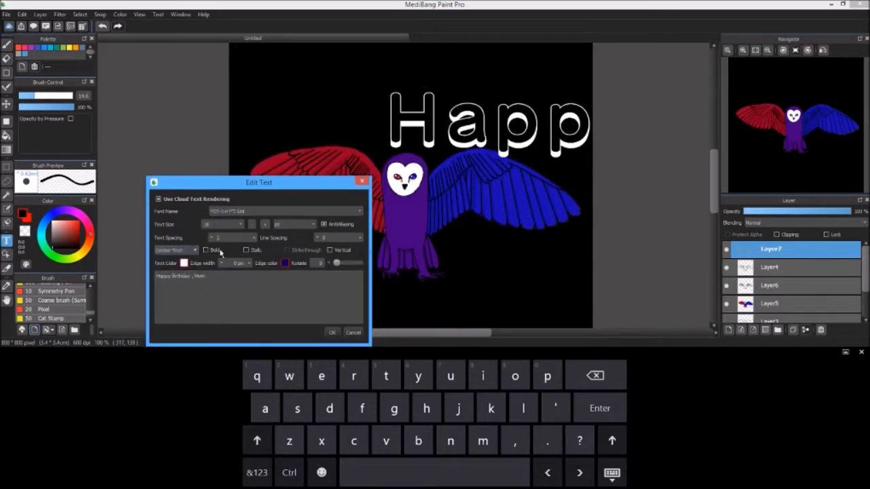
click(285, 211)
click(272, 224)
key(Down)
click(286, 211)
click(345, 234)
click(286, 211)
click(305, 229)
key(Down)
click(286, 211)
click(300, 244)
click(286, 211)
click(289, 279)
click(286, 211)
click(303, 243)
key(Down)
click(285, 212)
click(299, 231)
key(Down)
click(323, 216)
click(292, 249)
key(Down)
key(Down)
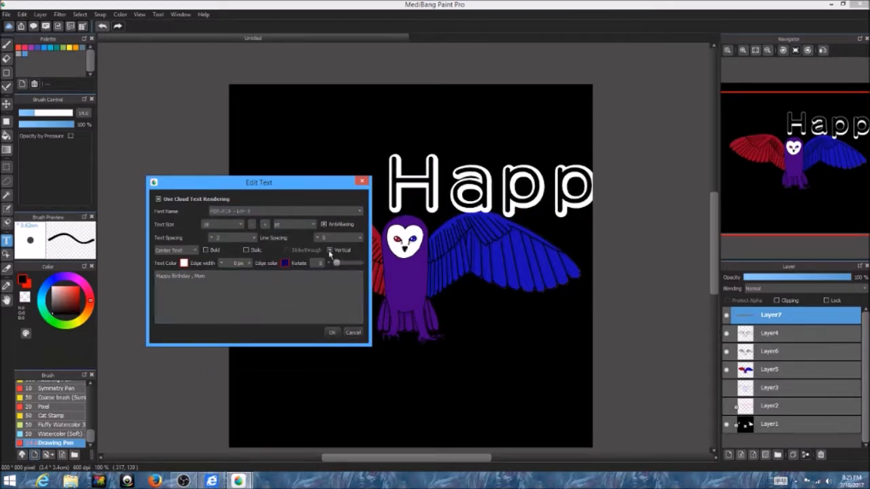
Keep the birthday text horizontal, confirm it and position it across the owl.
click(330, 250)
click(330, 250)
click(332, 333)
drag(345, 131, 342, 220)
click(281, 256)
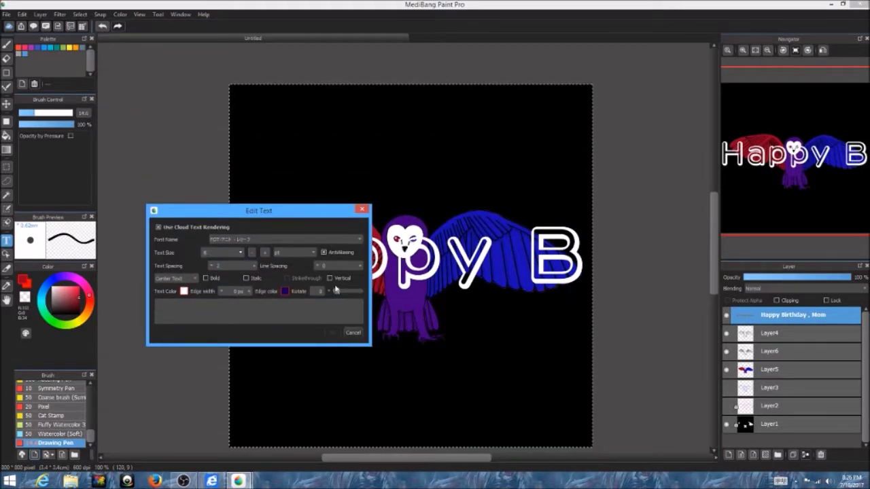
click(248, 294)
click(314, 257)
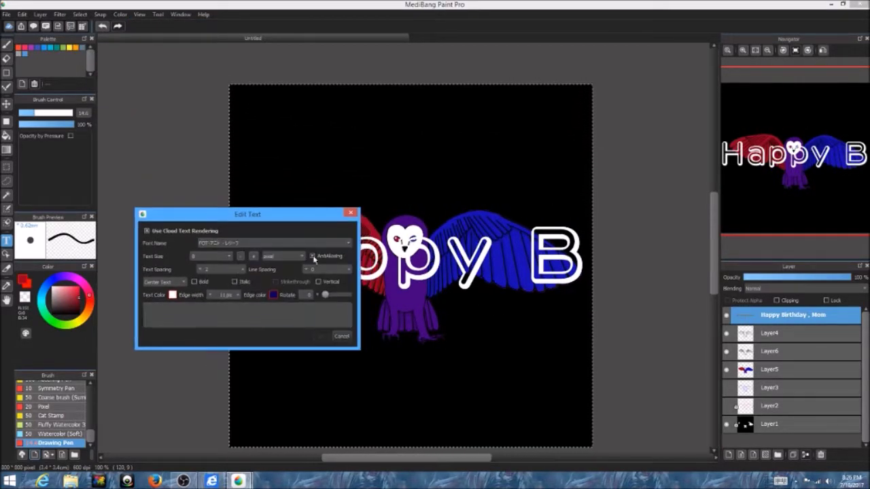
key(Escape)
click(726, 314)
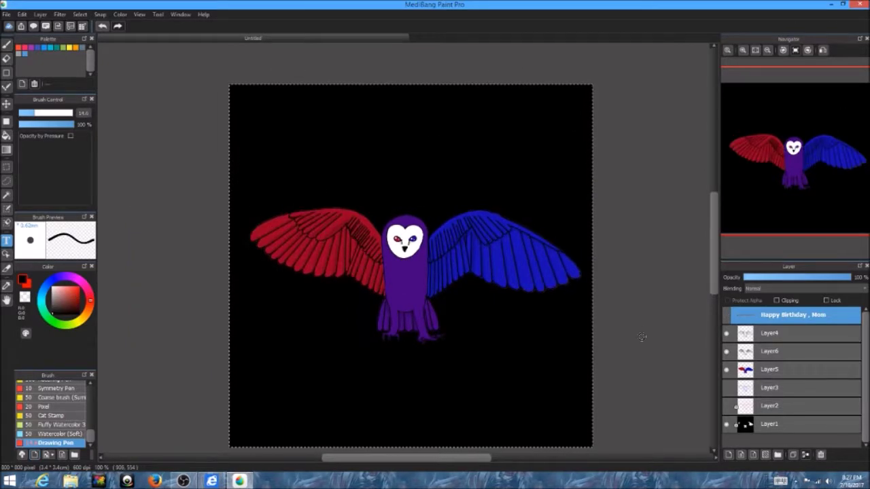
click(726, 314)
Reduce the size of the birthday text and move it above the owl's wings.
drag(573, 234, 404, 167)
click(404, 167)
key(Escape)
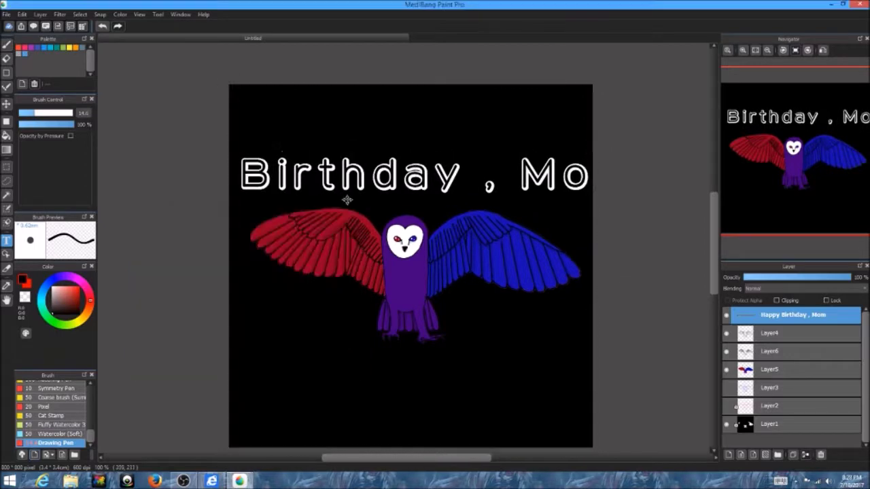
click(345, 200)
click(212, 257)
key(Escape)
scroll(408, 271, down, 1)
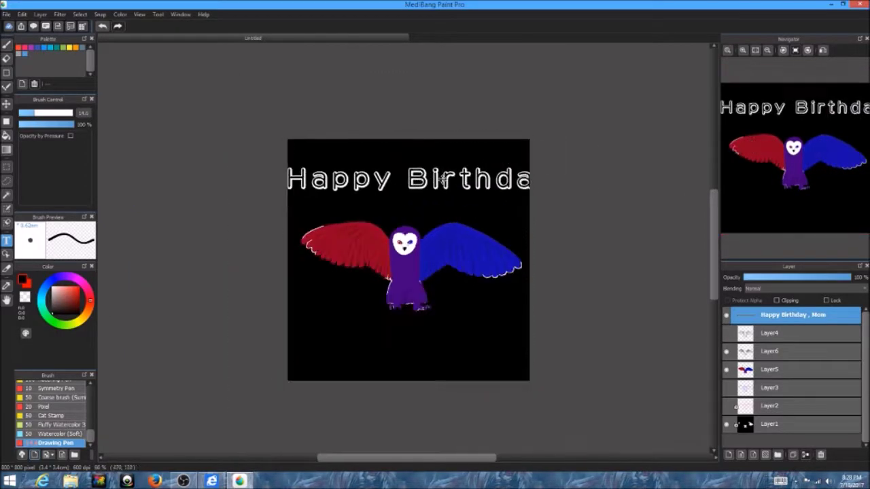
Shrink the birthday text further to fit within the canvas width and centre it above the owl.
click(408, 176)
click(212, 257)
click(219, 270)
click(229, 271)
key(Return)
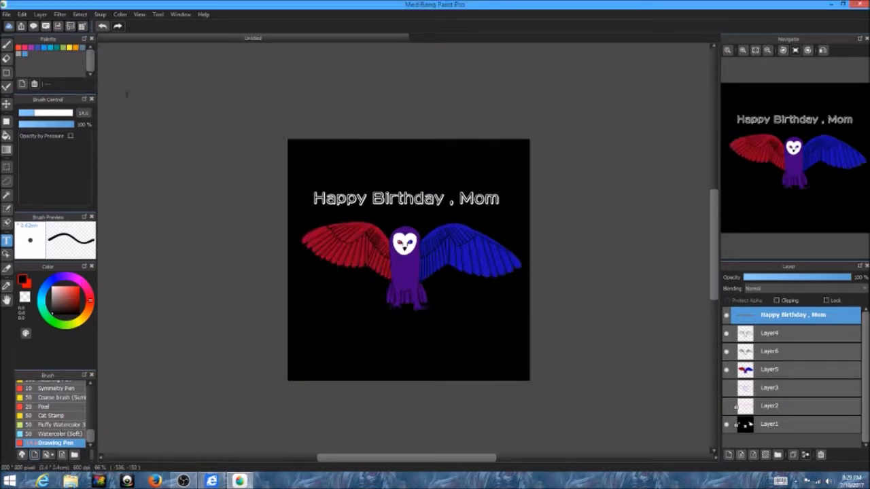
Delete the sketch layers Layer2 and Layer3.
scroll(476, 306, up, 1)
click(769, 406)
click(820, 455)
click(821, 455)
scroll(408, 272, down, 1)
click(769, 334)
click(82, 25)
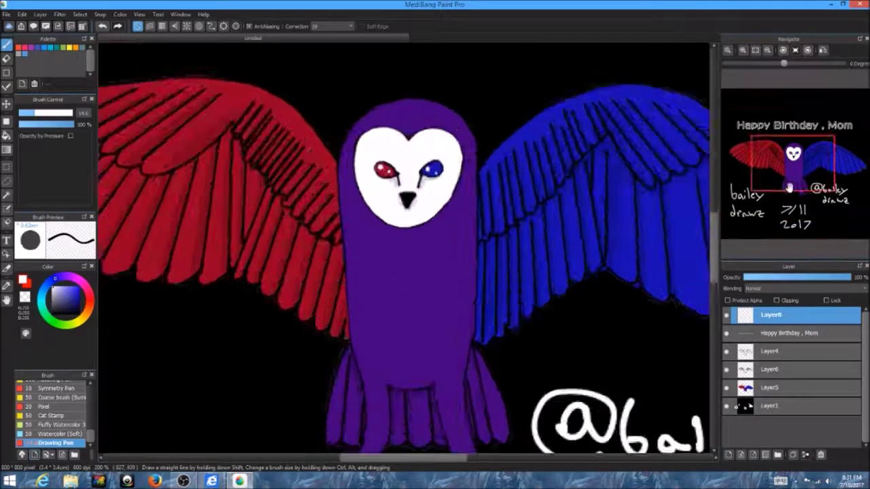
scroll(787, 175, down, 3)
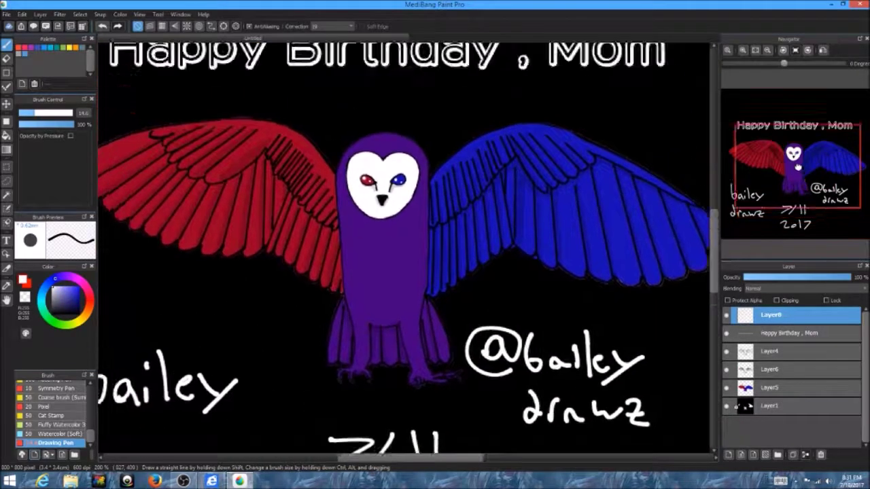